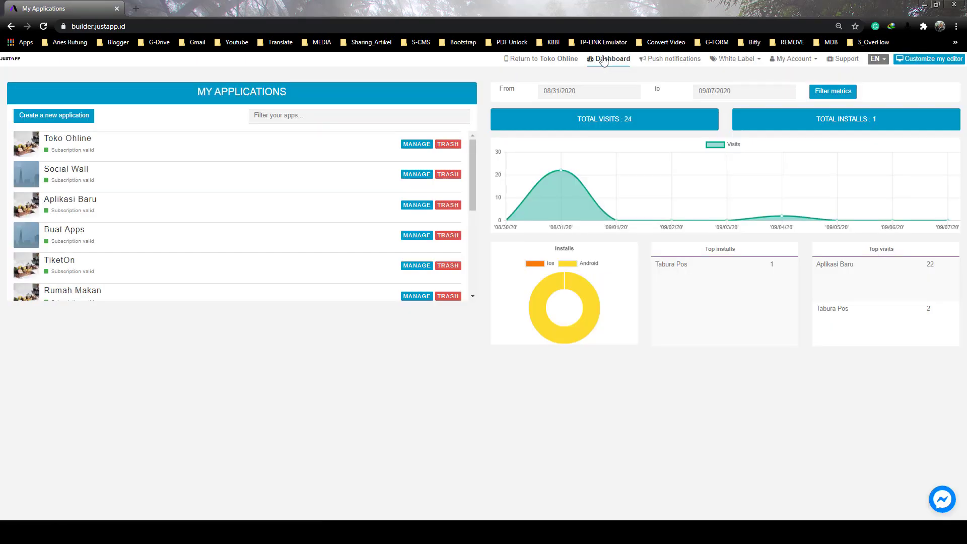
Open the Social Wall app from My Applications and go to its Features page
{"action": "left_click", "coordinate": [417, 174]}
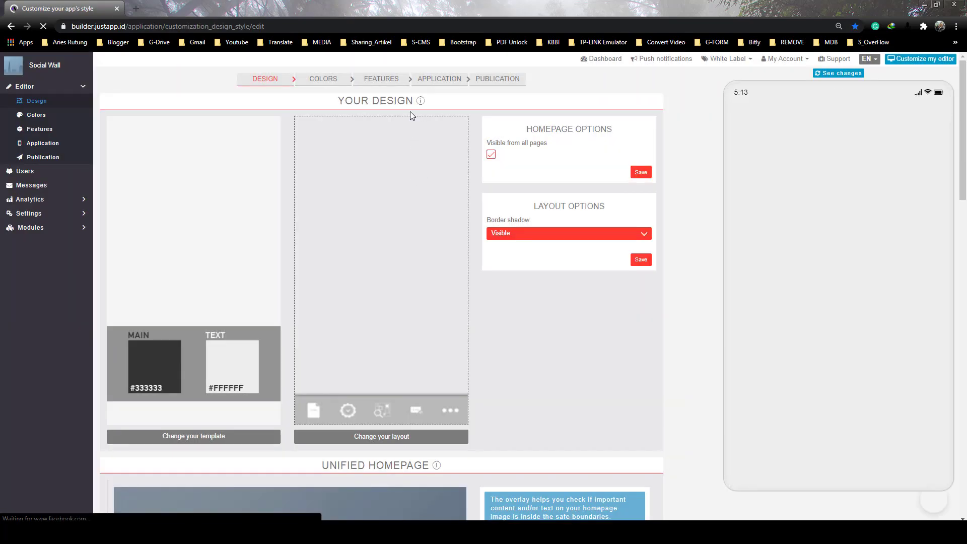
{"action": "left_click", "coordinate": [392, 81]}
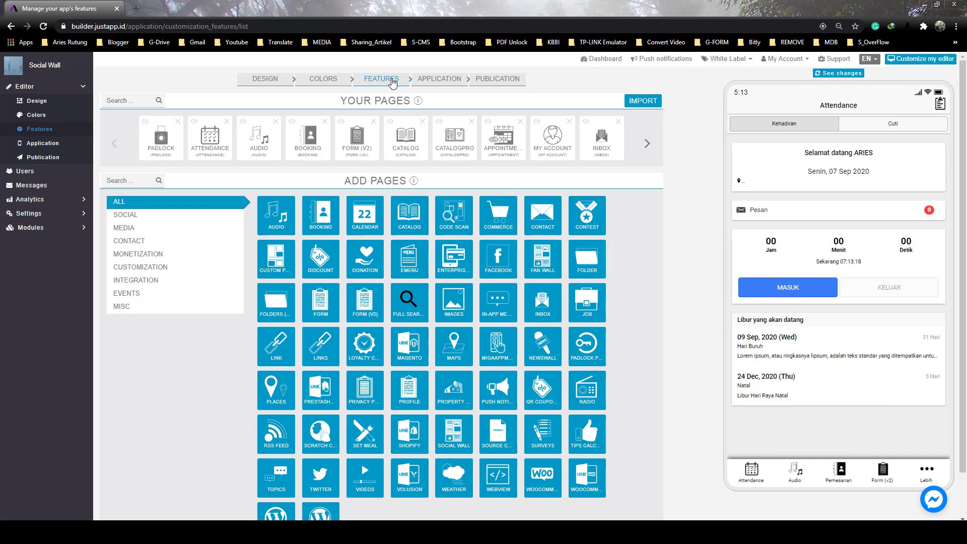
Add an EMENU page, move it to the first slot of Your Pages, and refresh the preview
{"action": "left_click", "coordinate": [406, 253]}
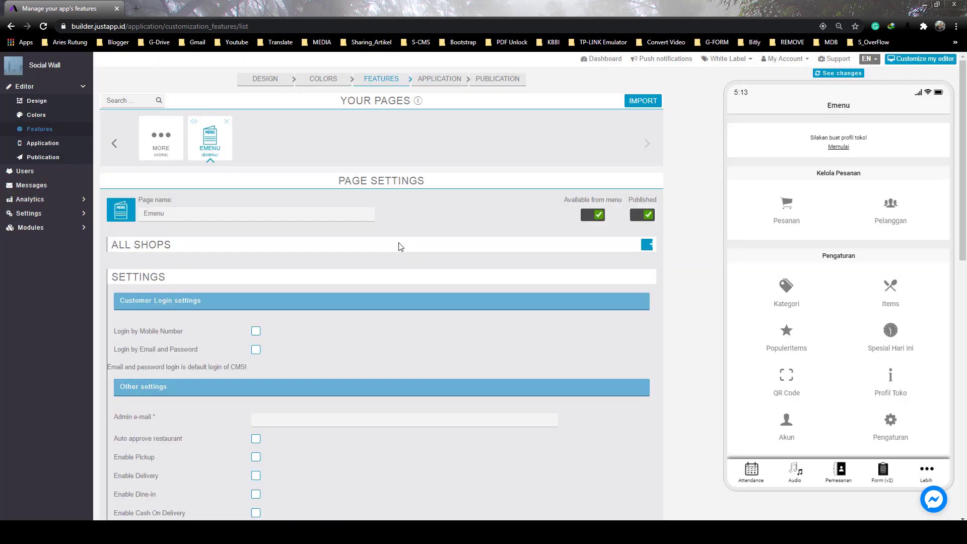
{"action": "left_click", "coordinate": [114, 143]}
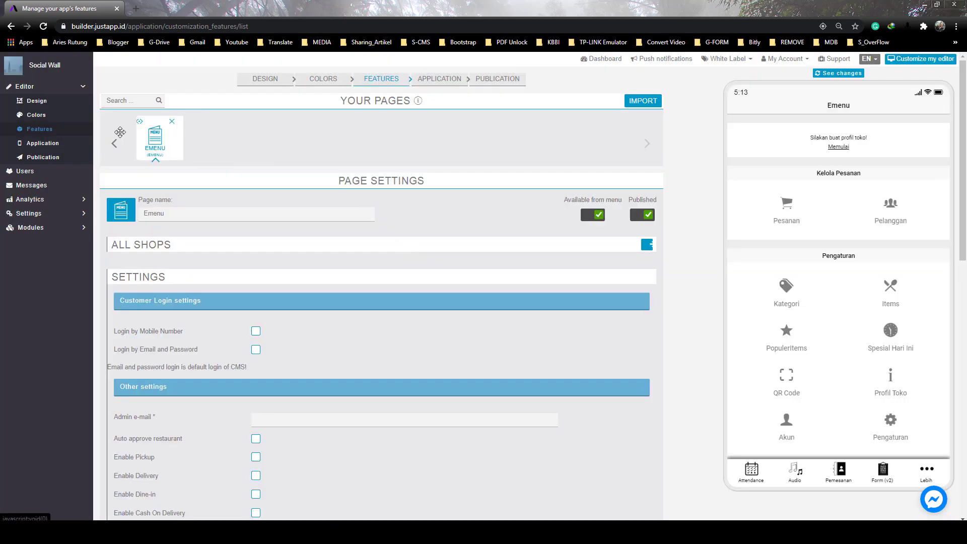
{"action": "left_click_drag", "start_coordinate": [110, 139], "coordinate": [111, 140]}
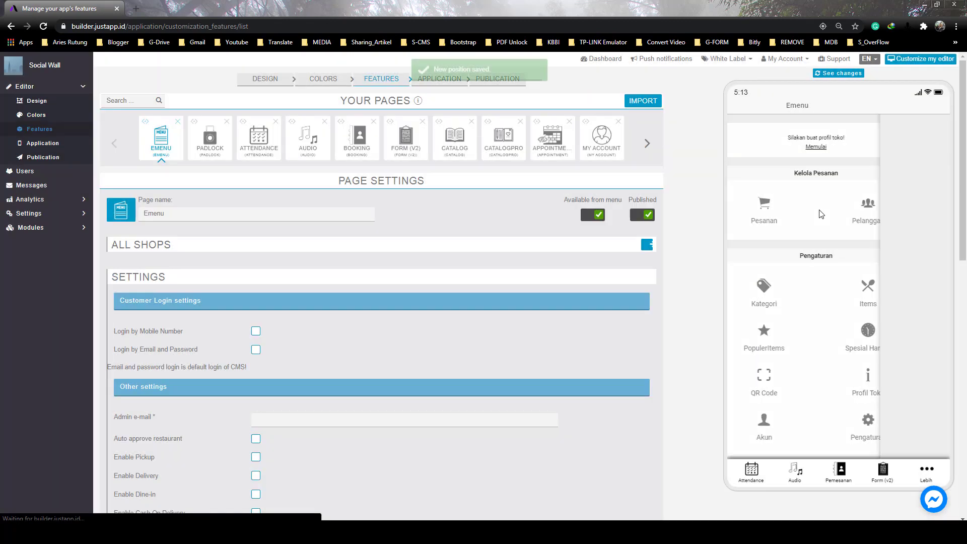
{"action": "left_click", "coordinate": [846, 74]}
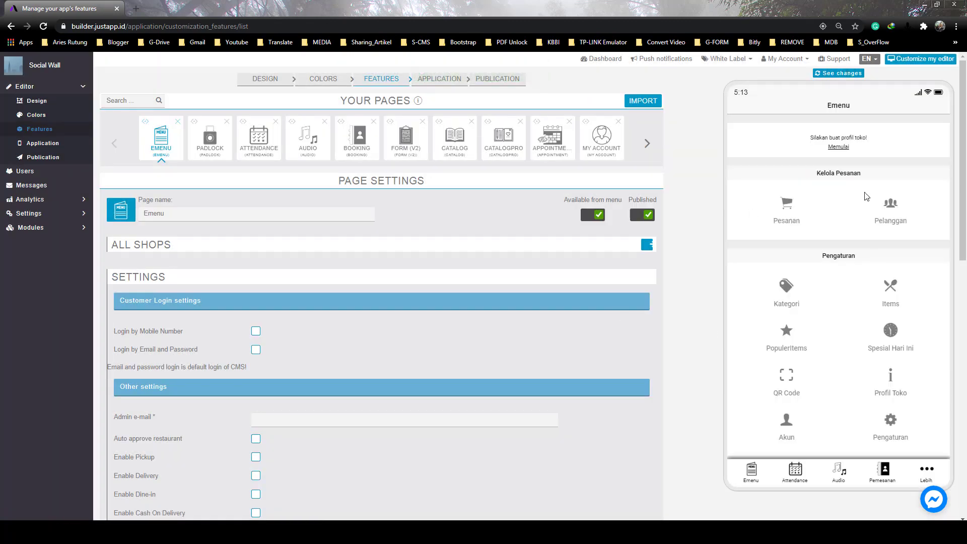
{"action": "mouse_move", "coordinate": [964, 155]}
{"action": "left_mouse_down"}
{"action": "mouse_move", "coordinate": [963, 164]}
{"action": "mouse_move", "coordinate": [963, 152]}
{"action": "left_mouse_up"}
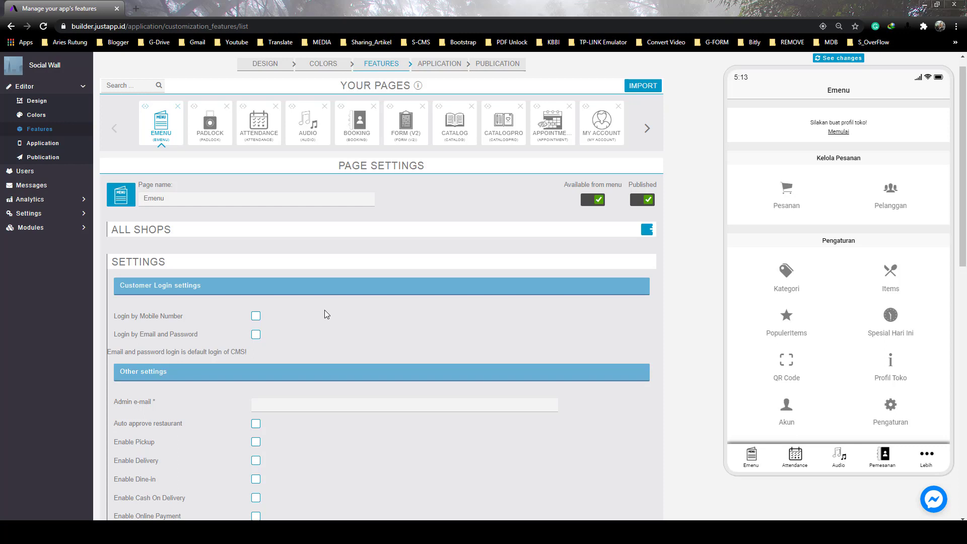
Enable login by mobile number and fill the admin e-mail with a saved address
{"action": "left_click", "coordinate": [255, 315]}
{"action": "scroll", "coordinate": [322, 330], "scroll_direction": "down", "scroll_amount": 2}
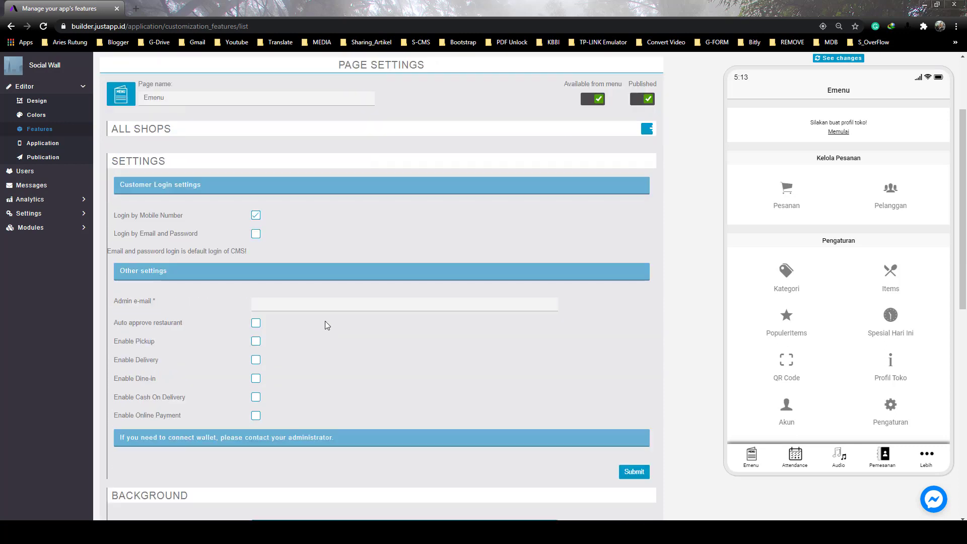
{"action": "left_click", "coordinate": [327, 305]}
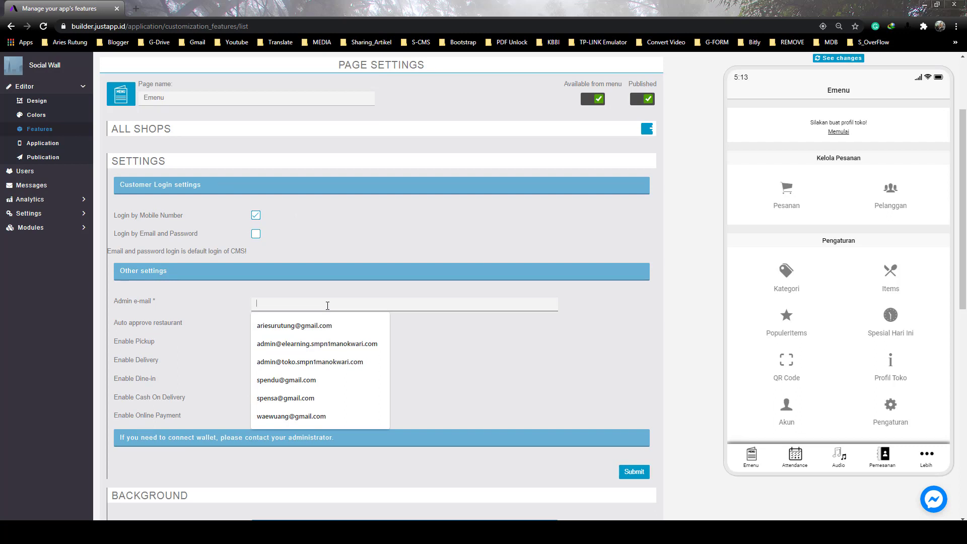
{"action": "left_click", "coordinate": [282, 325]}
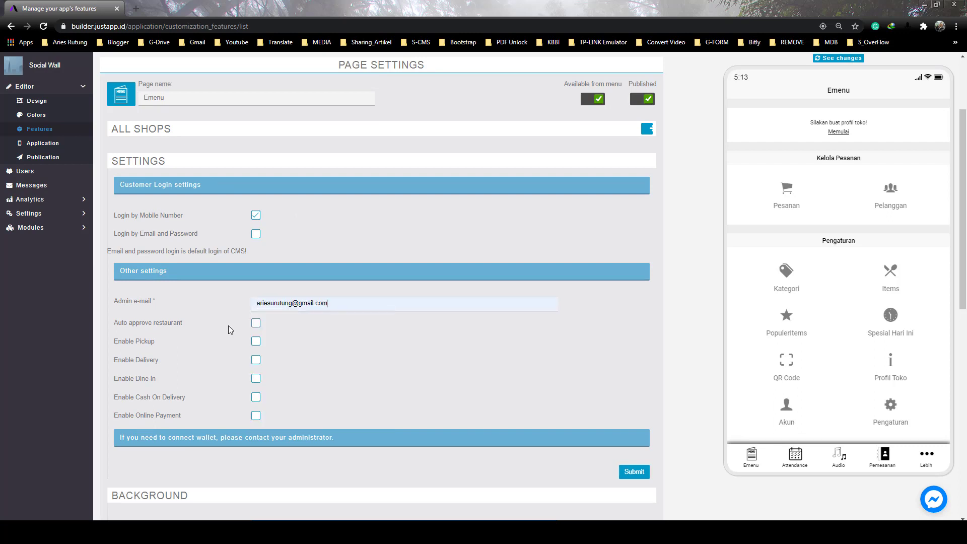
Enable auto-approve, pickup, delivery, dine-in and cash on delivery, then submit the Emenu settings
{"action": "left_click", "coordinate": [255, 322]}
{"action": "left_click", "coordinate": [255, 341]}
{"action": "left_click", "coordinate": [256, 362]}
{"action": "left_click", "coordinate": [255, 382]}
{"action": "left_click", "coordinate": [256, 398]}
{"action": "scroll", "coordinate": [249, 420], "scroll_direction": "down", "scroll_amount": 1}
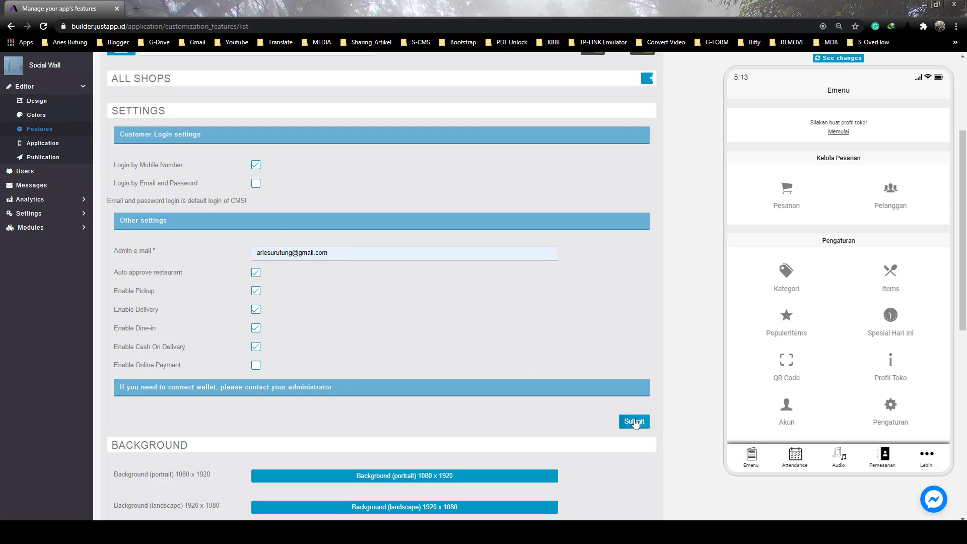
{"action": "left_click", "coordinate": [632, 421]}
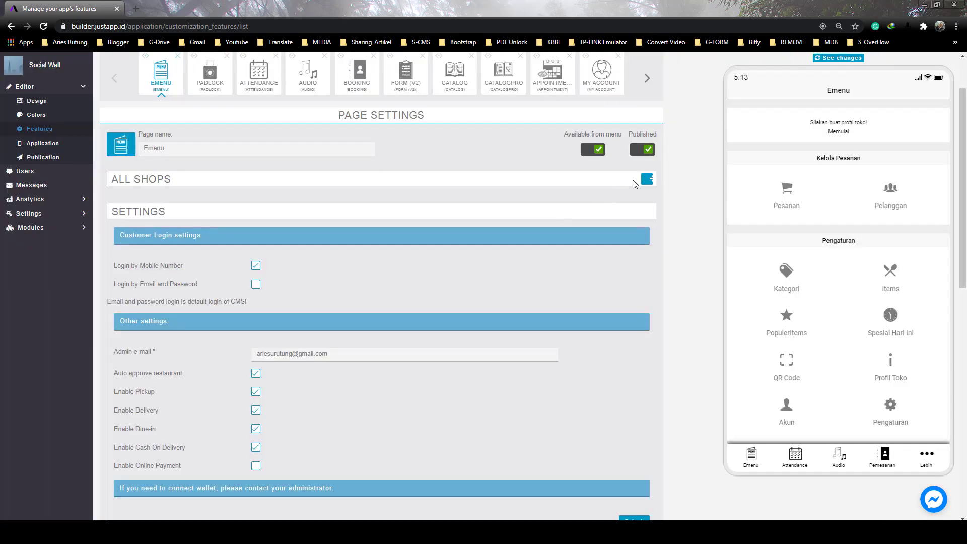
{"action": "left_click", "coordinate": [647, 180]}
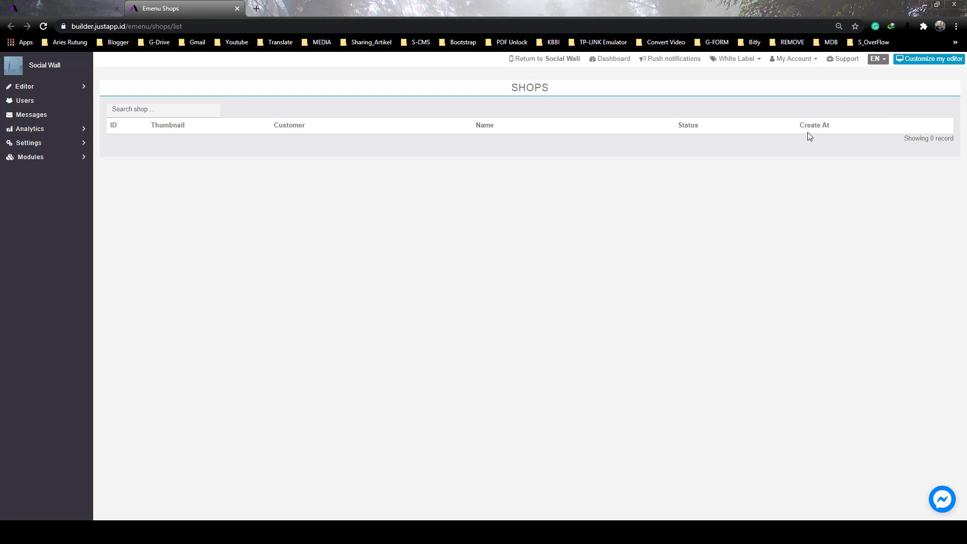
Leave the empty Emenu Shops list (0 records) and go back to the Emenu page settings
{"action": "left_click", "coordinate": [96, 12]}
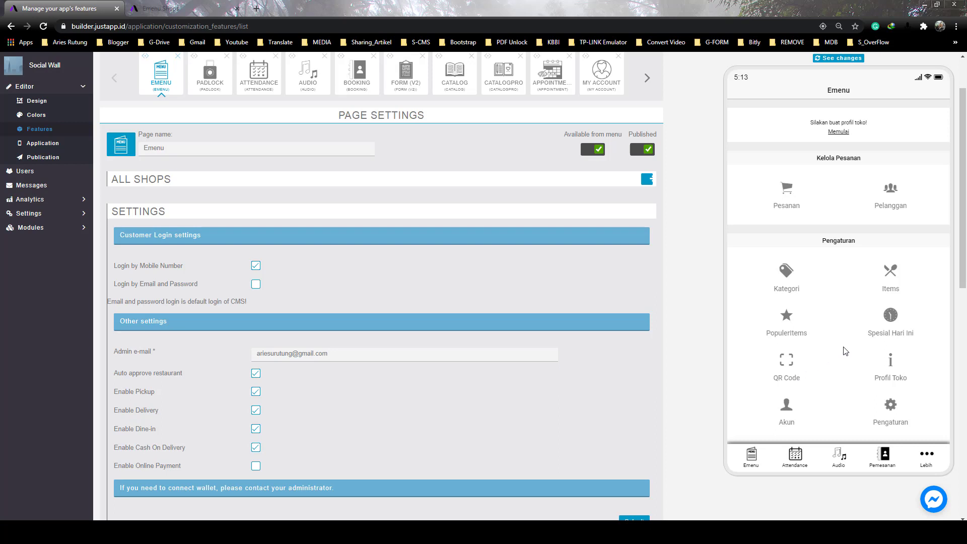
{"action": "scroll", "coordinate": [811, 303], "scroll_direction": "down", "scroll_amount": 1}
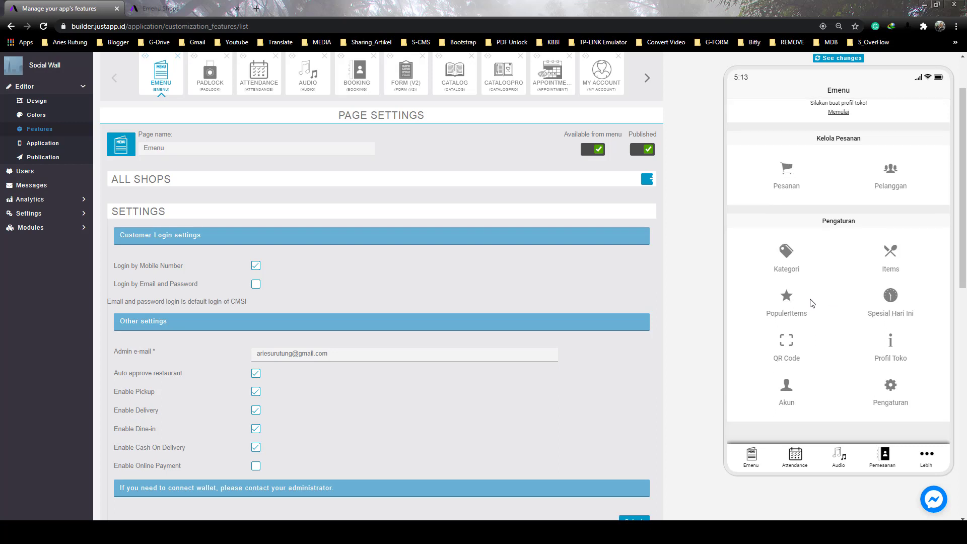
{"action": "scroll", "coordinate": [811, 302], "scroll_direction": "up", "scroll_amount": 1}
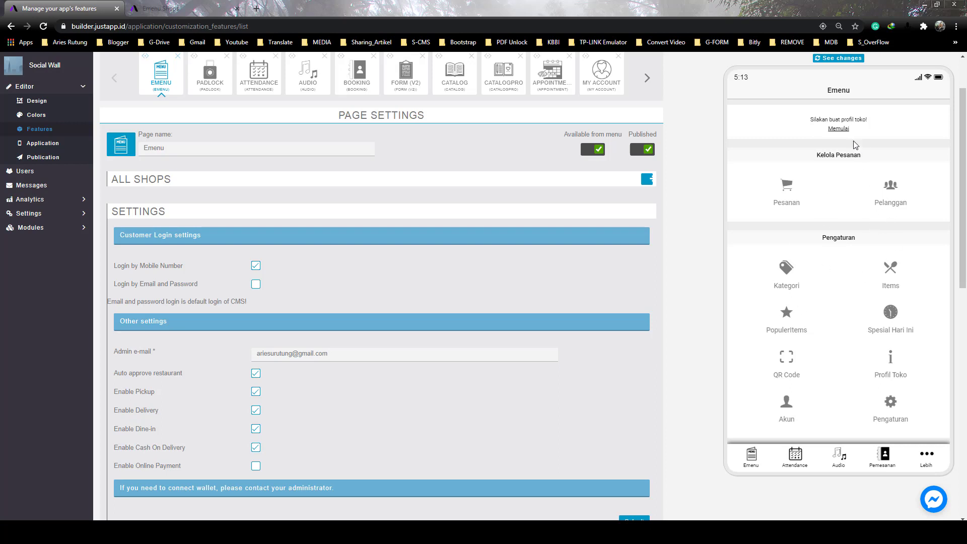
Enter shop name Restorant Papua, address Jalan Manunggal Besar and the shop's phone number
{"action": "left_click", "coordinate": [777, 137]}
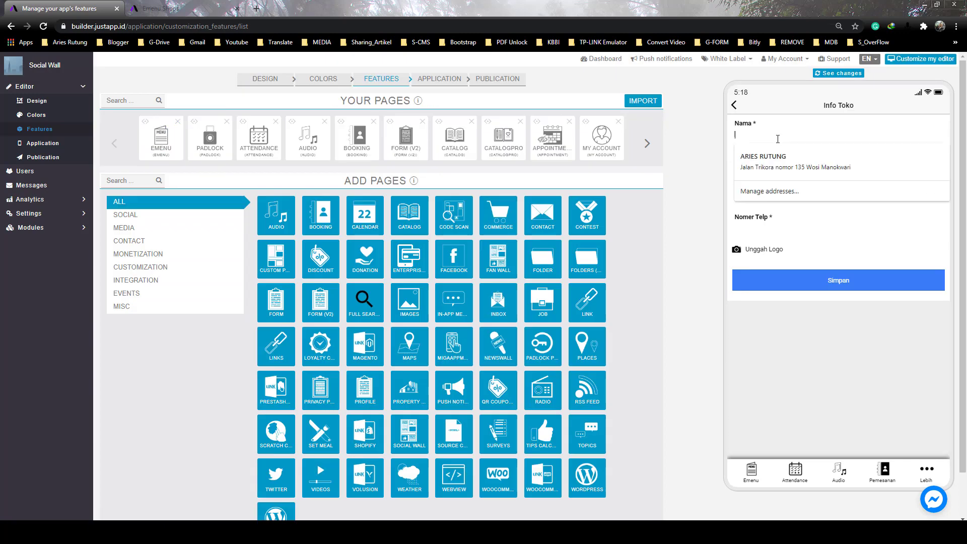
{"action": "type", "text": "Restorant Papua"}
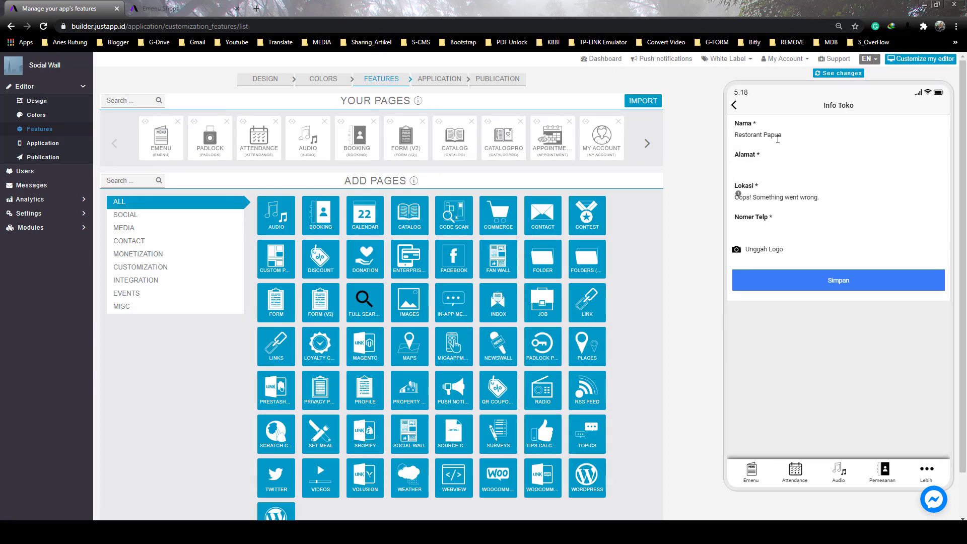
{"action": "type", "text": "Jalan MAn"}
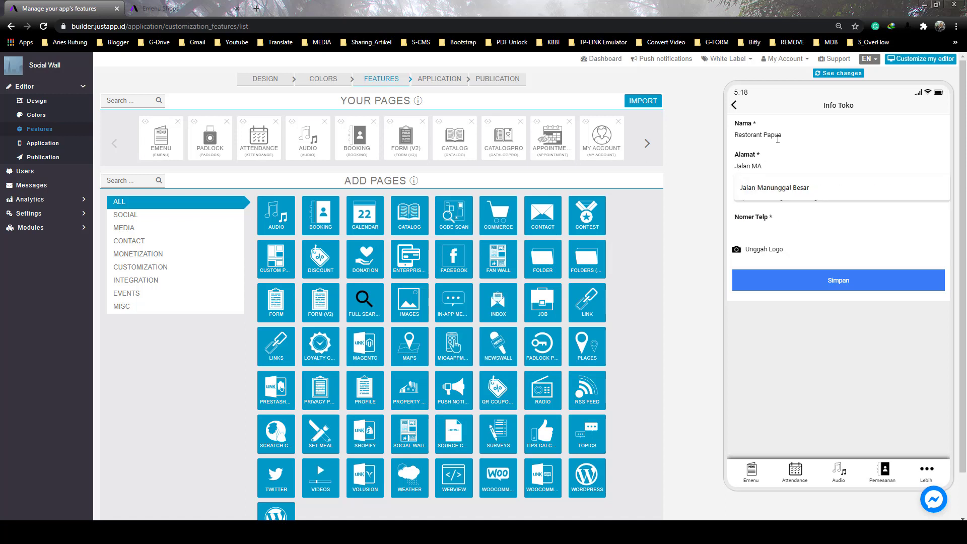
{"action": "key", "text": "BackSpace"}
{"action": "type", "text": "anunggal Besar"}
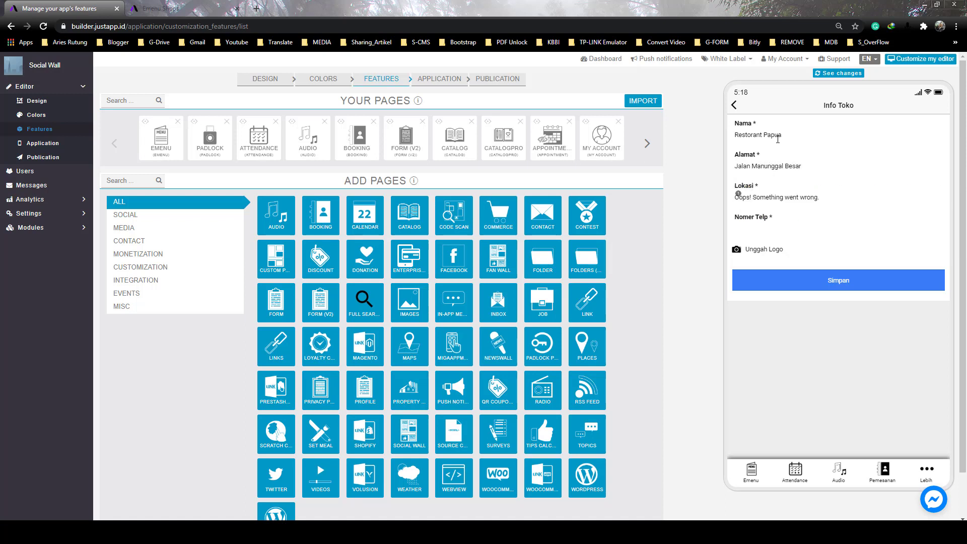
{"action": "left_click", "coordinate": [761, 232]}
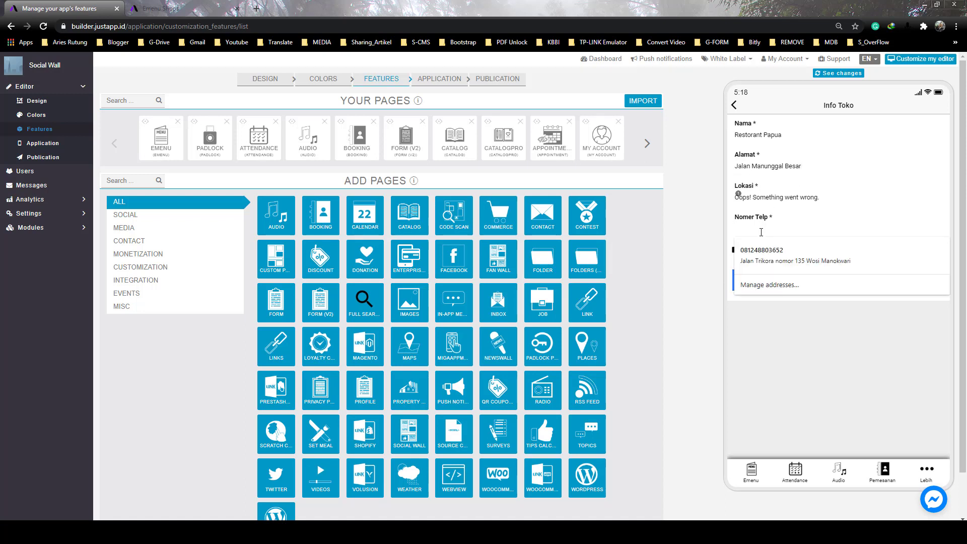
{"action": "key", "text": "Escape"}
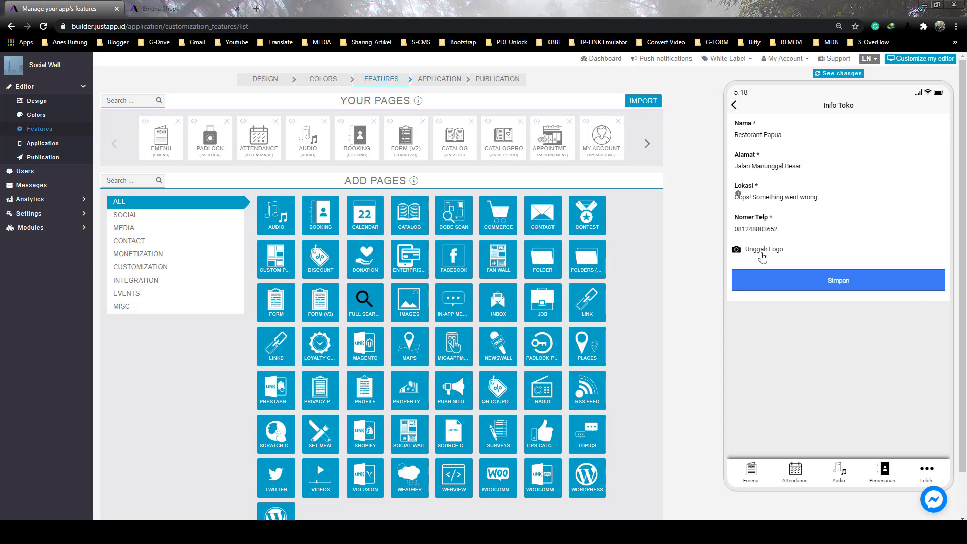
Upload the feather image as the shop logo and save the store profile
{"action": "left_click", "coordinate": [762, 250]}
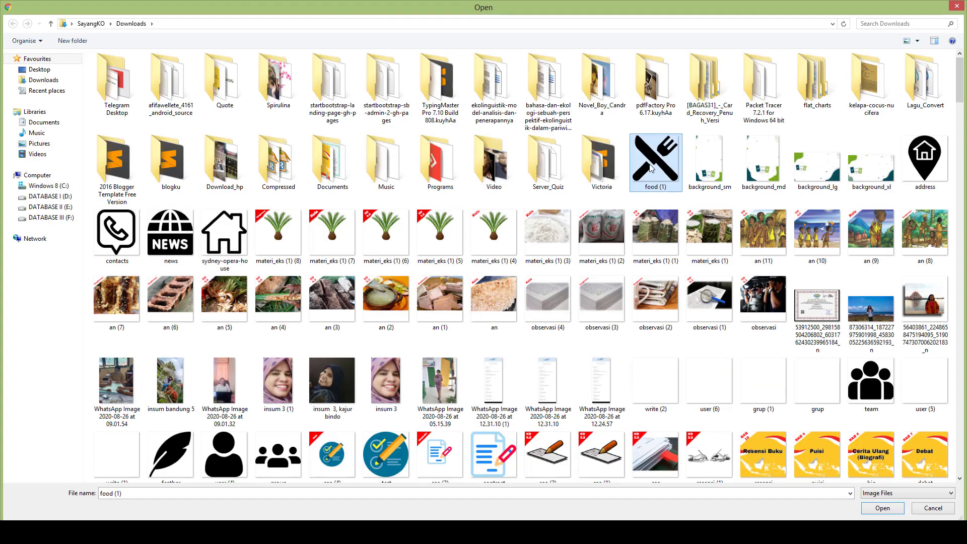
{"action": "left_click", "coordinate": [173, 459]}
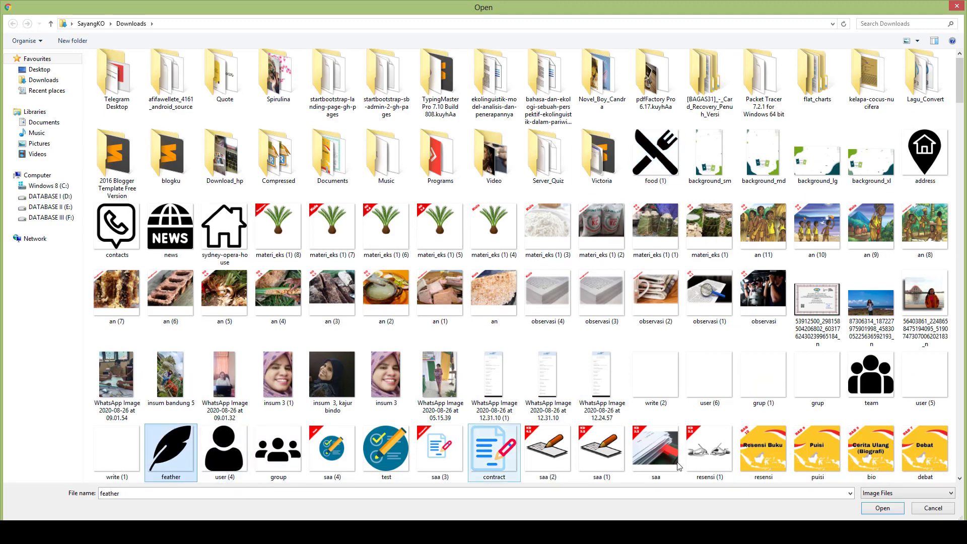
{"action": "left_click", "coordinate": [871, 507]}
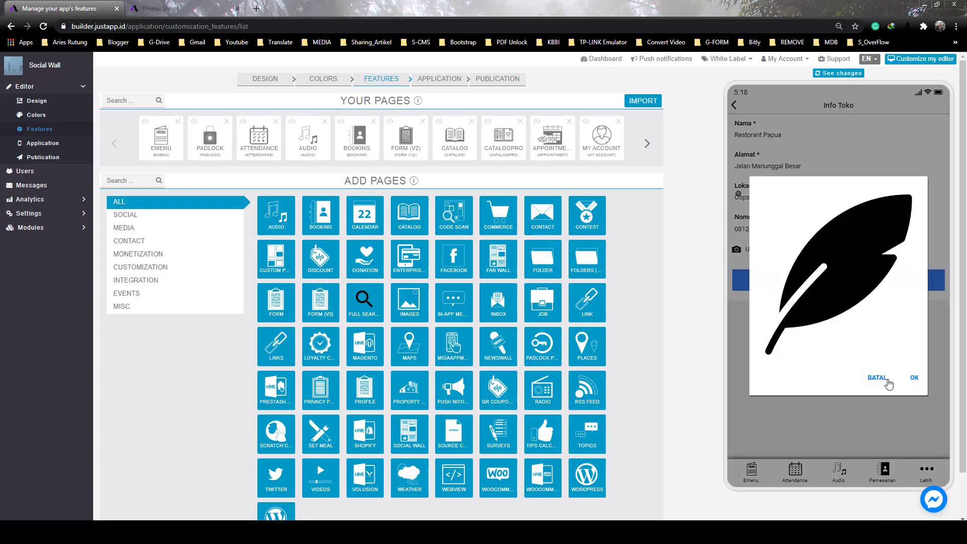
{"action": "left_click", "coordinate": [913, 378]}
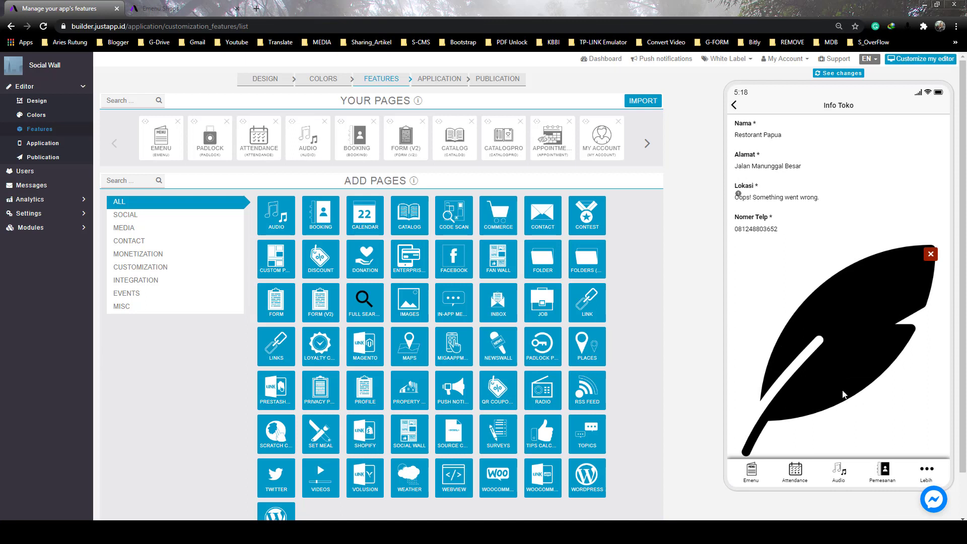
{"action": "scroll", "coordinate": [827, 283], "scroll_direction": "down", "scroll_amount": 3}
{"action": "left_click", "coordinate": [861, 442]}
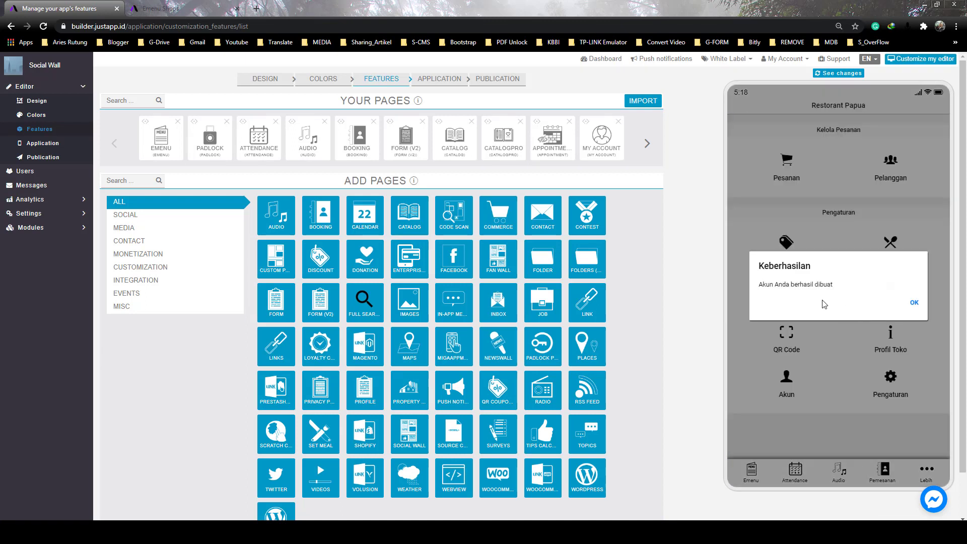
{"action": "left_click", "coordinate": [908, 301]}
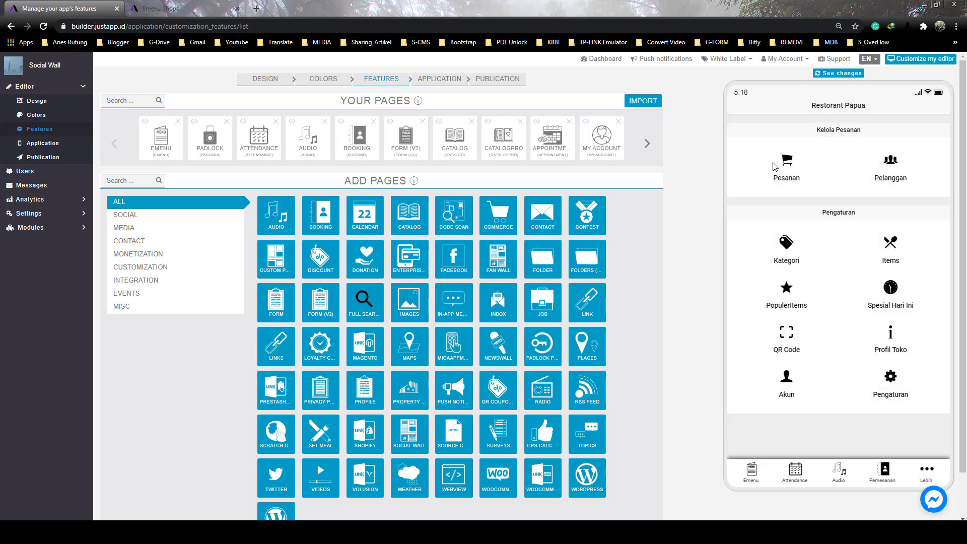
Reopen the Emenu settings and check that Restorant Papua is listed as an activated shop
{"action": "left_click", "coordinate": [784, 174]}
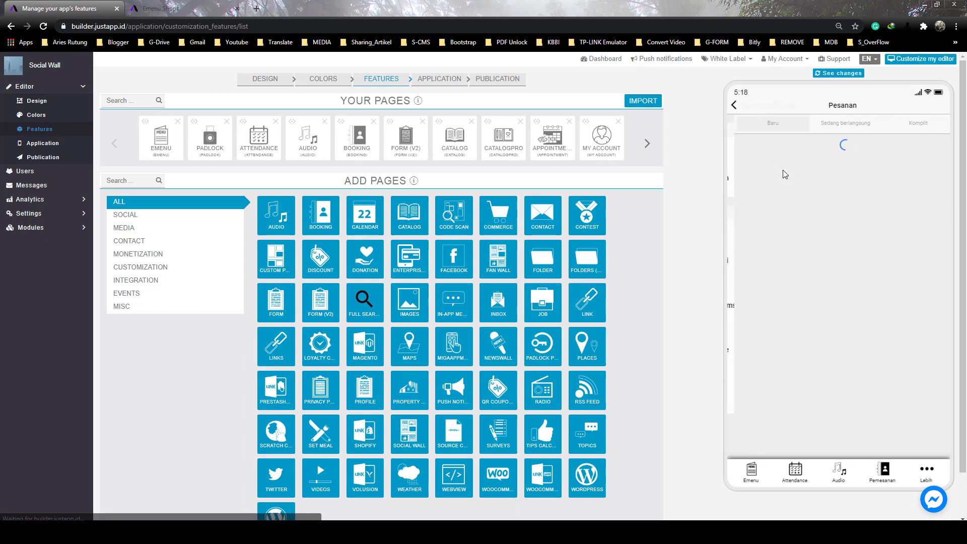
{"action": "left_click", "coordinate": [734, 105]}
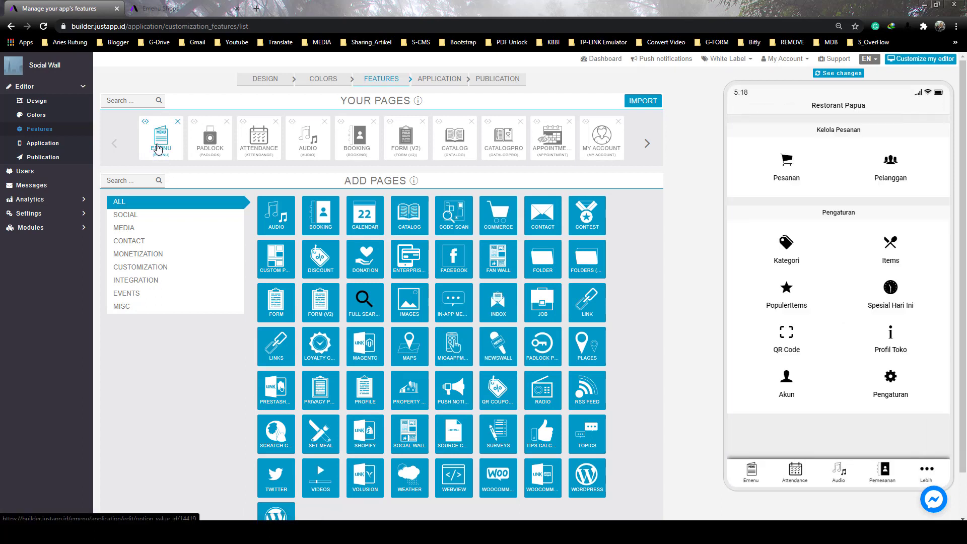
{"action": "left_click", "coordinate": [163, 146]}
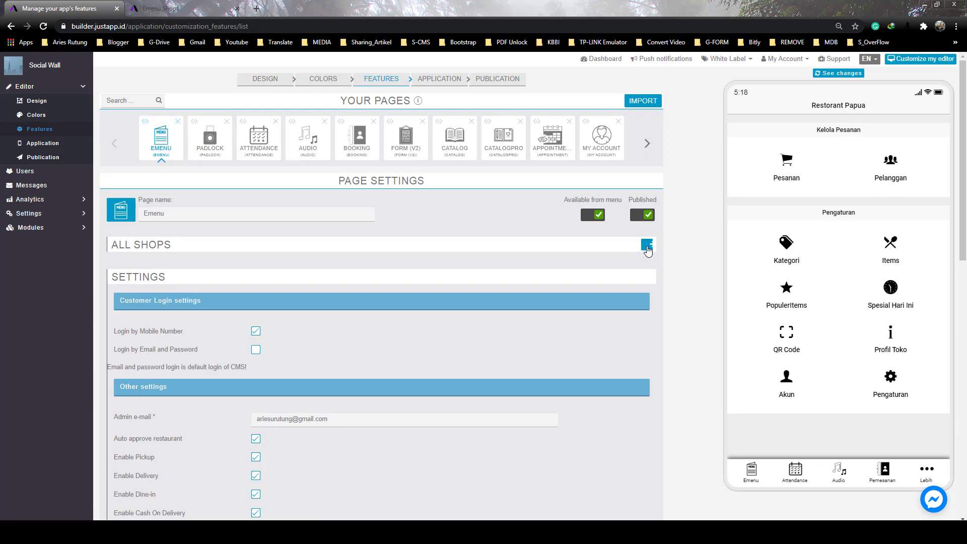
{"action": "left_click", "coordinate": [646, 247]}
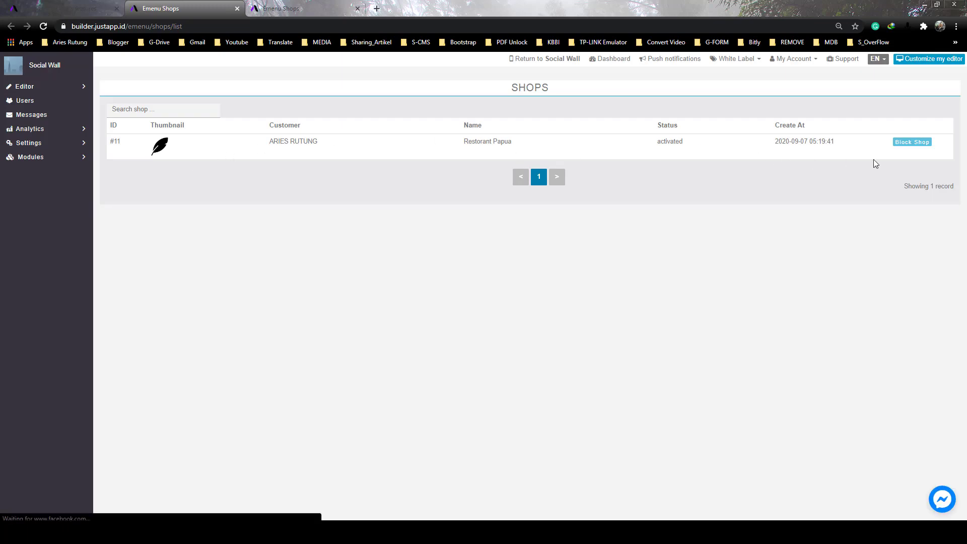
{"action": "left_click", "coordinate": [75, 6]}
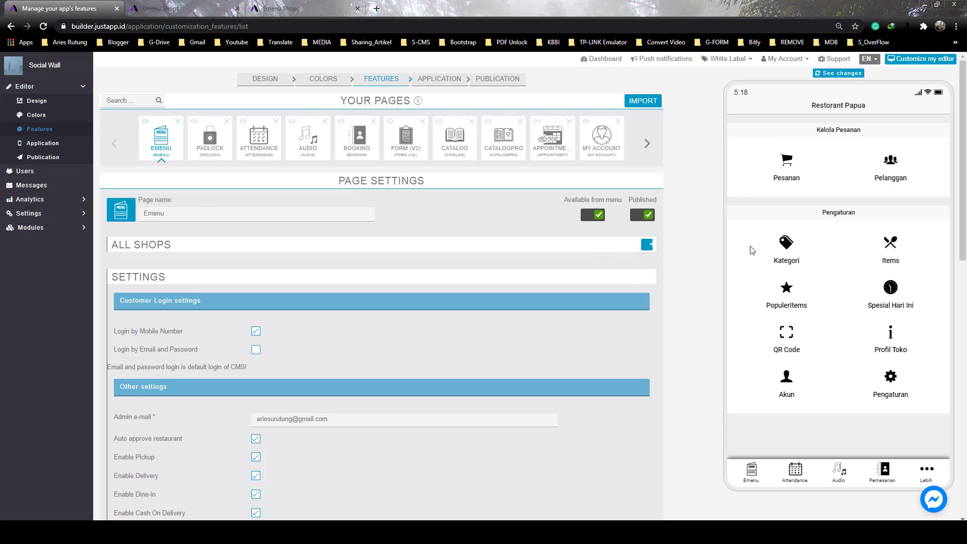
Add the Makanan category with the rice sack picture
{"action": "left_click", "coordinate": [787, 244]}
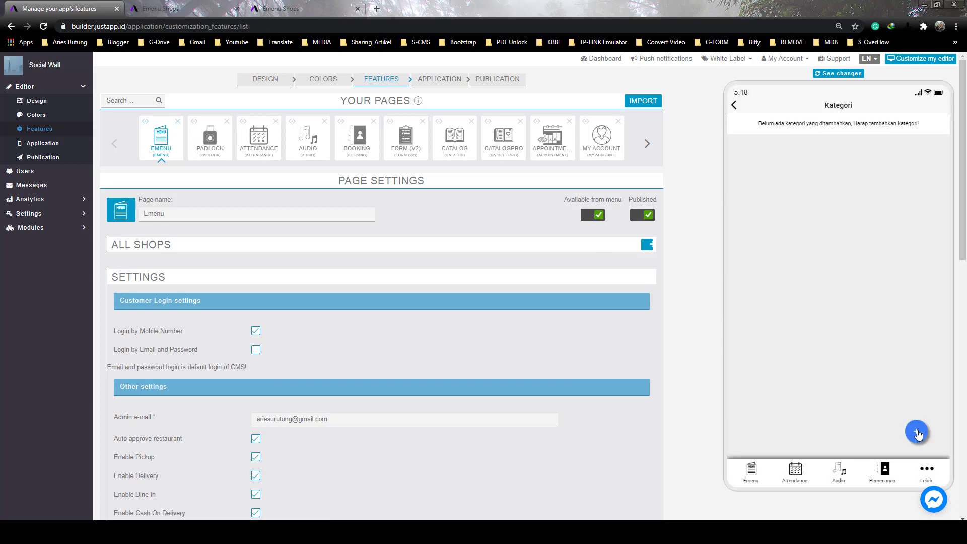
{"action": "left_click", "coordinate": [917, 432]}
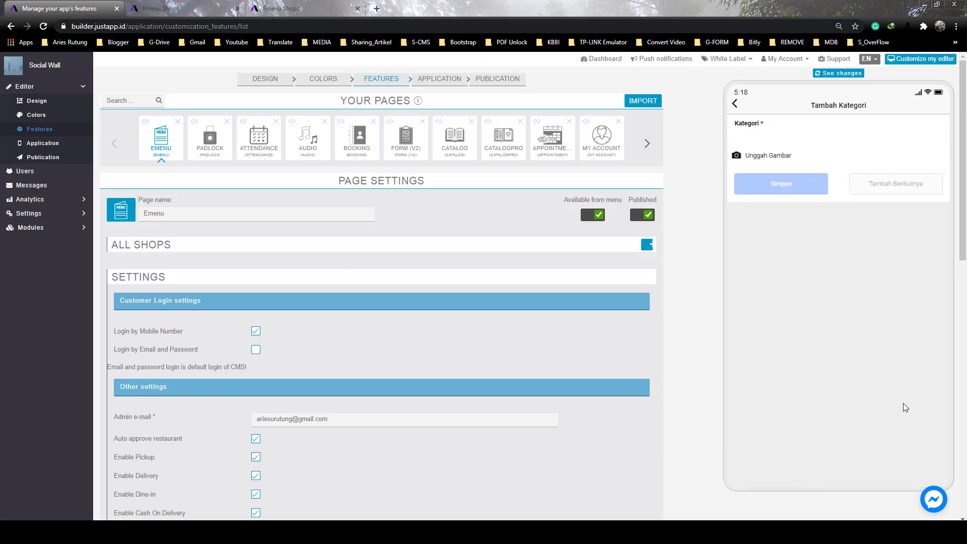
{"action": "left_click", "coordinate": [774, 141]}
{"action": "type", "text": "Makanan"}
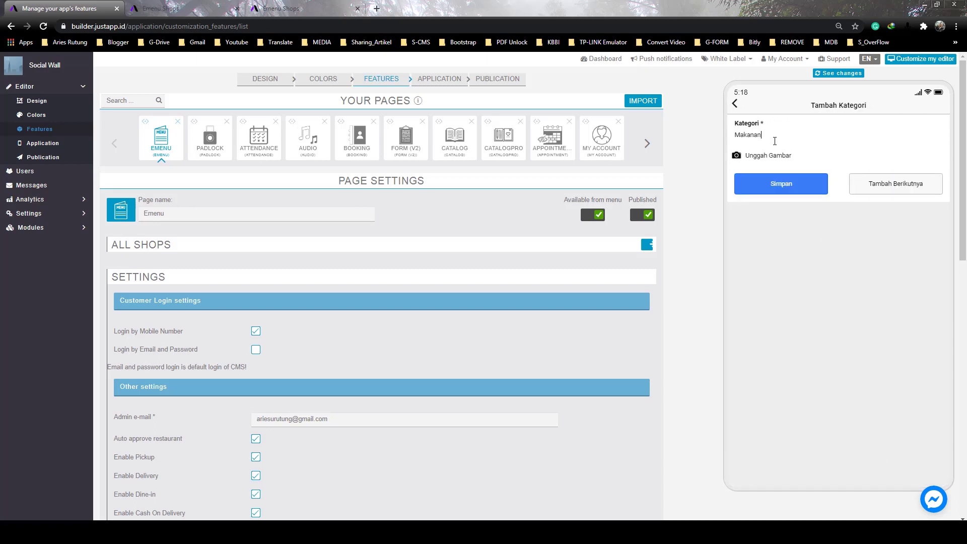
{"action": "left_click", "coordinate": [774, 156]}
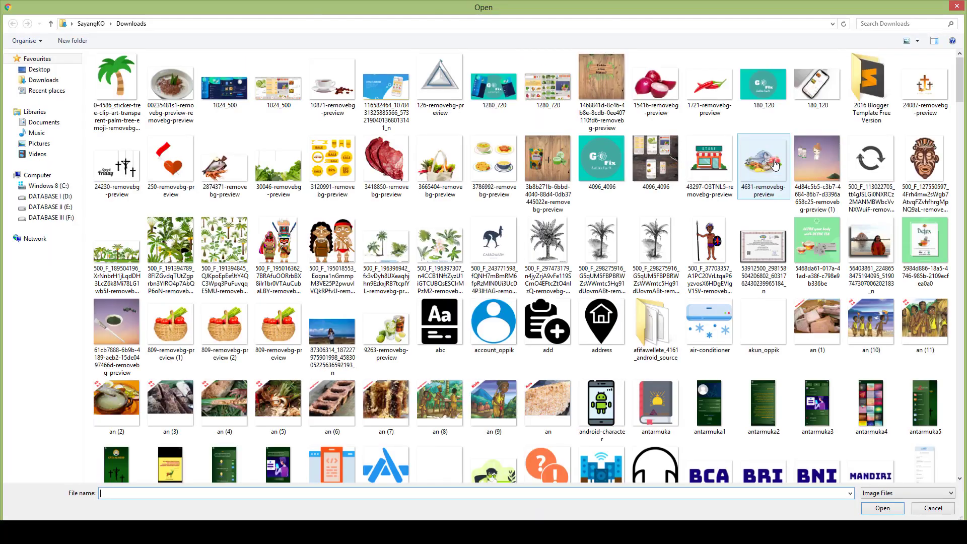
{"action": "scroll", "coordinate": [943, 88], "scroll_direction": "down", "scroll_amount": 15}
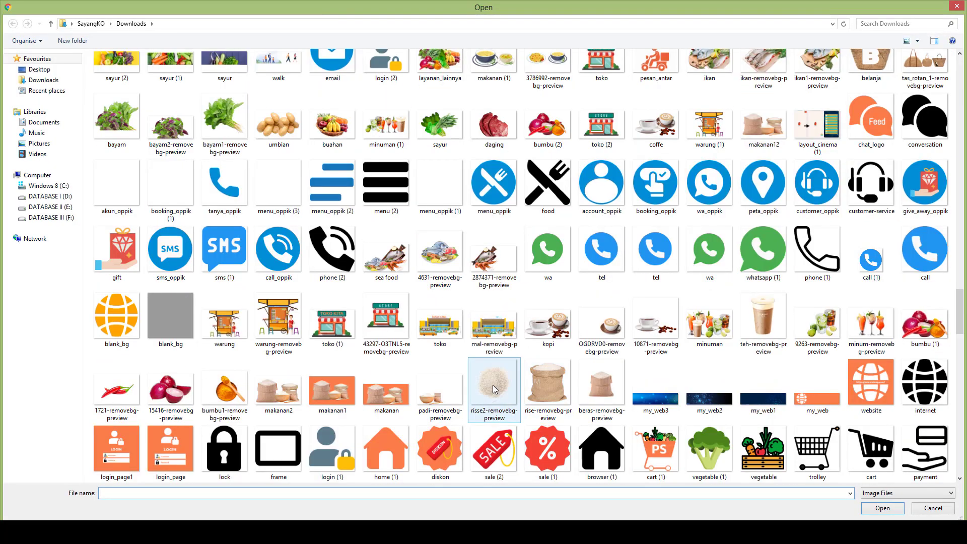
{"action": "left_click", "coordinate": [599, 383]}
{"action": "double_click", "coordinate": [602, 388]}
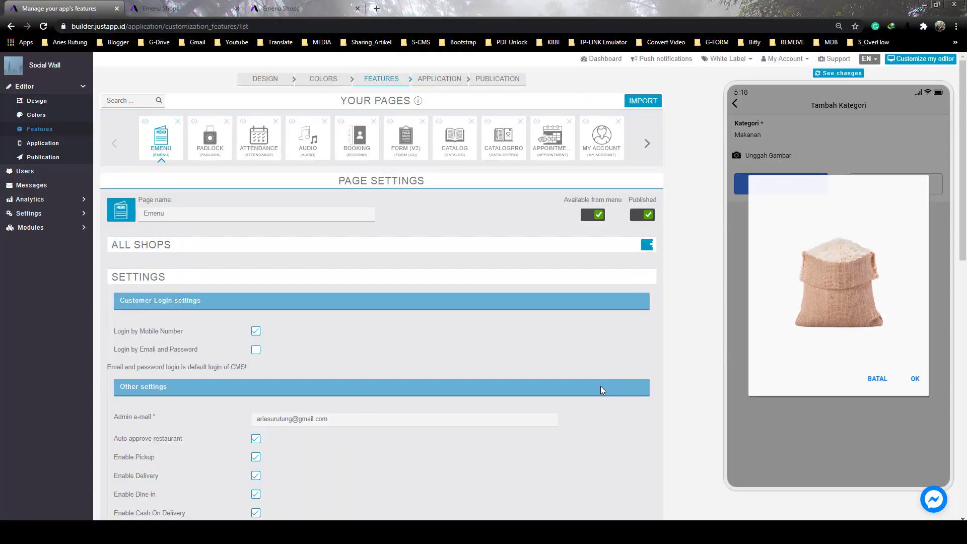
{"action": "left_click", "coordinate": [913, 380]}
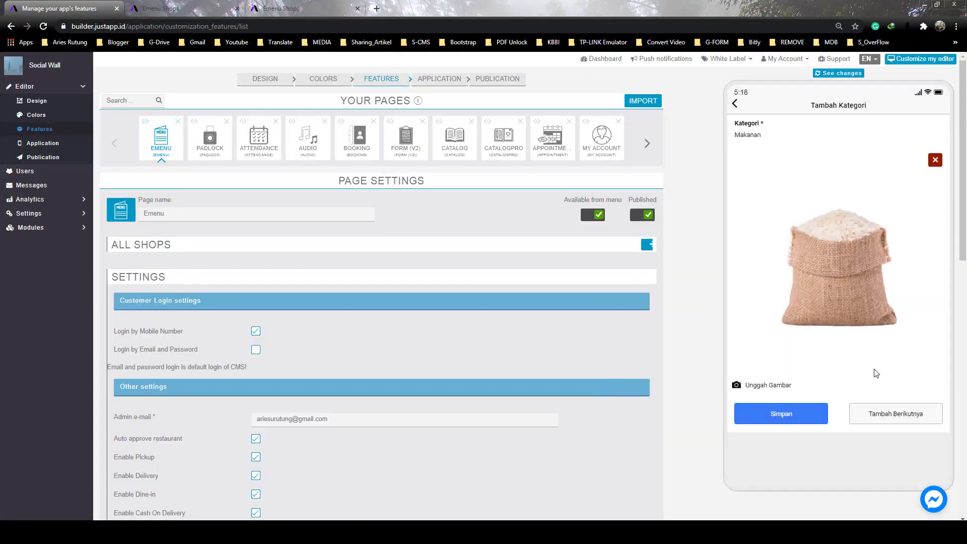
{"action": "left_click", "coordinate": [896, 418]}
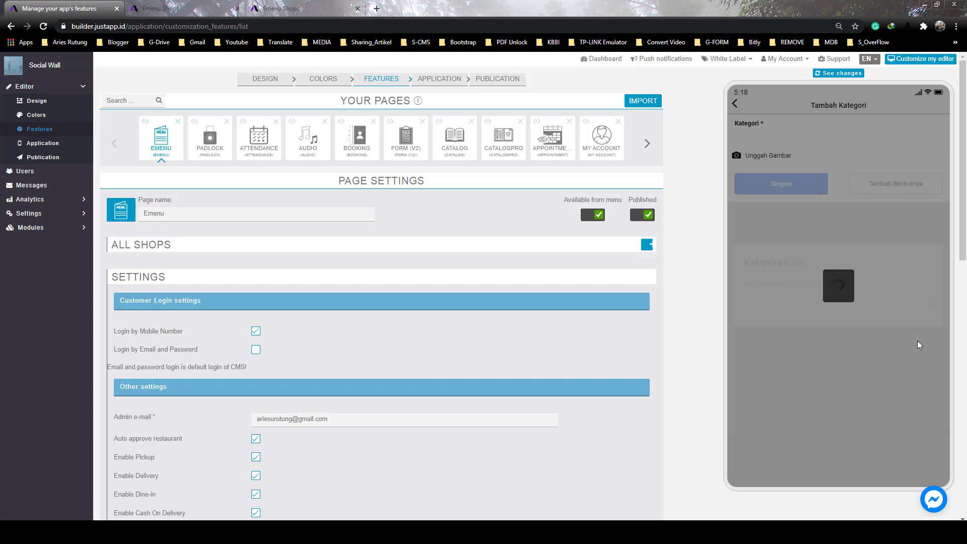
{"action": "left_click", "coordinate": [915, 306]}
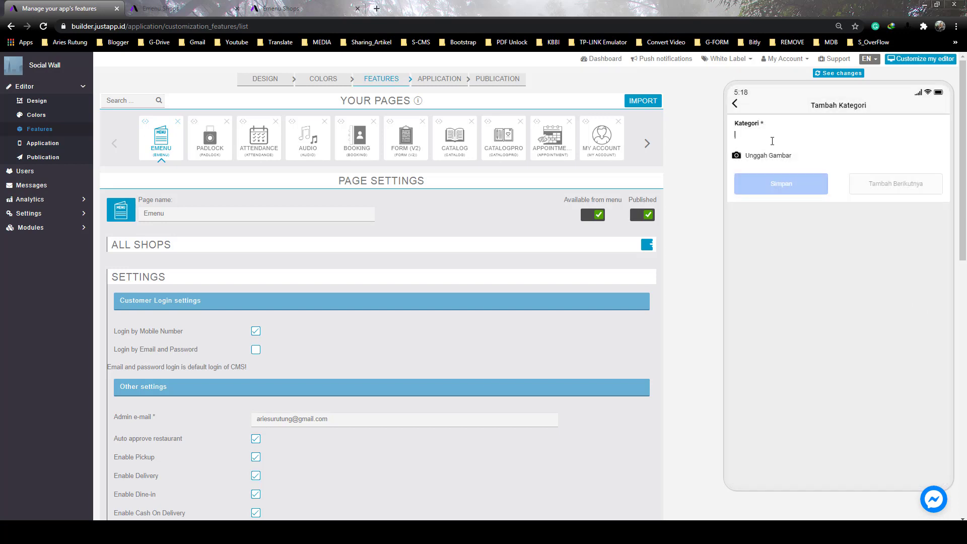
Add the Minuman category, then edit it to use the minuman (1) drinks picture
{"action": "type", "text": "Mi"}
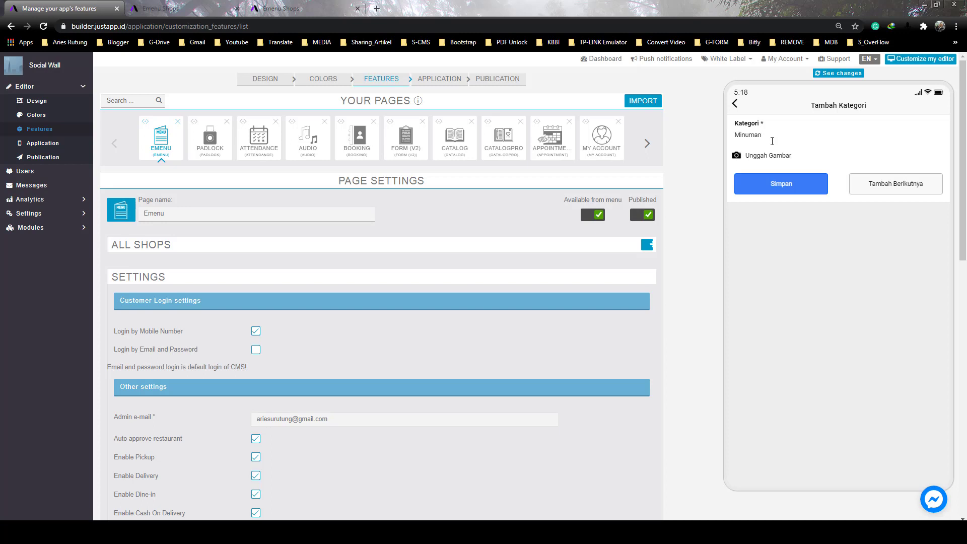
{"action": "type", "text": "numan"}
{"action": "left_click", "coordinate": [822, 192]}
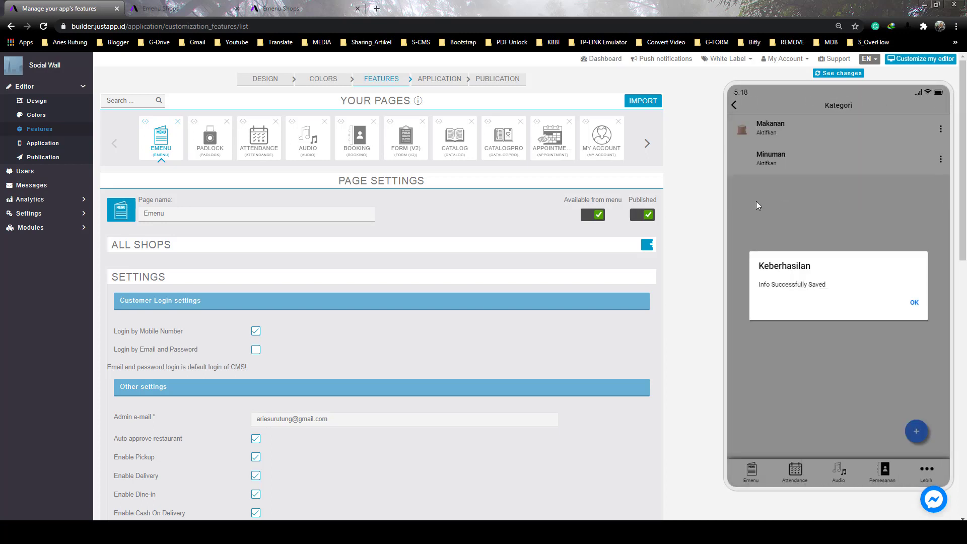
{"action": "left_click", "coordinate": [913, 302]}
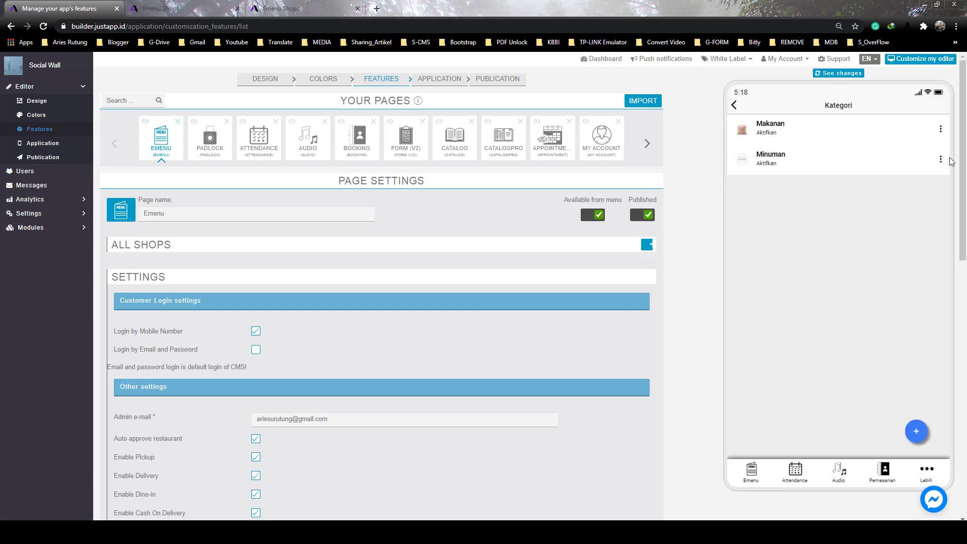
{"action": "left_click", "coordinate": [940, 159]}
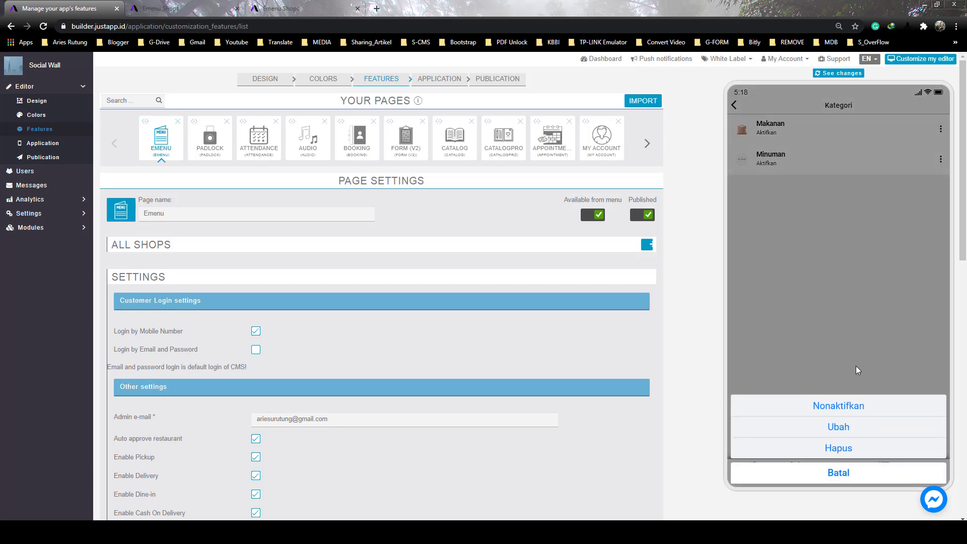
{"action": "left_click", "coordinate": [838, 427]}
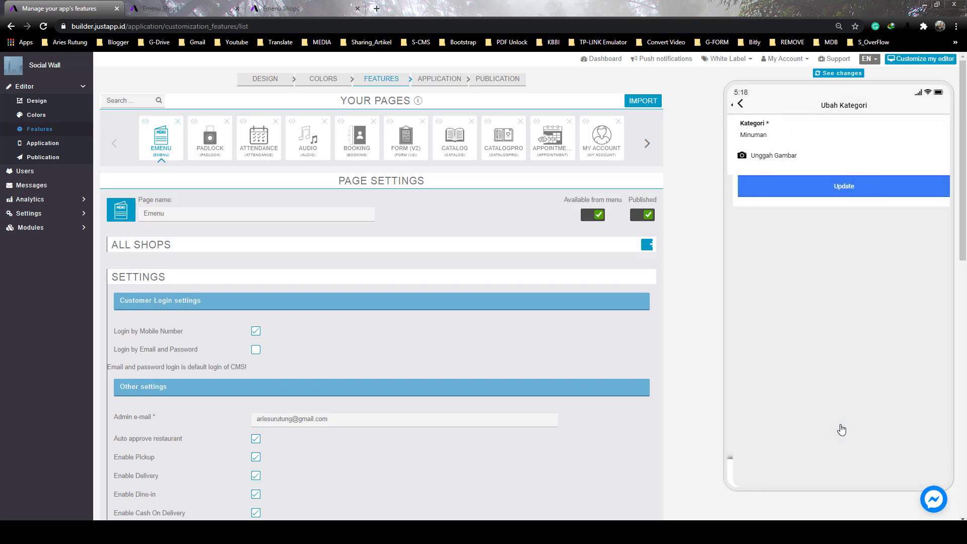
{"action": "left_click", "coordinate": [756, 159]}
{"action": "scroll", "coordinate": [385, 270], "scroll_direction": "down", "scroll_amount": 15}
{"action": "left_click", "coordinate": [385, 270]}
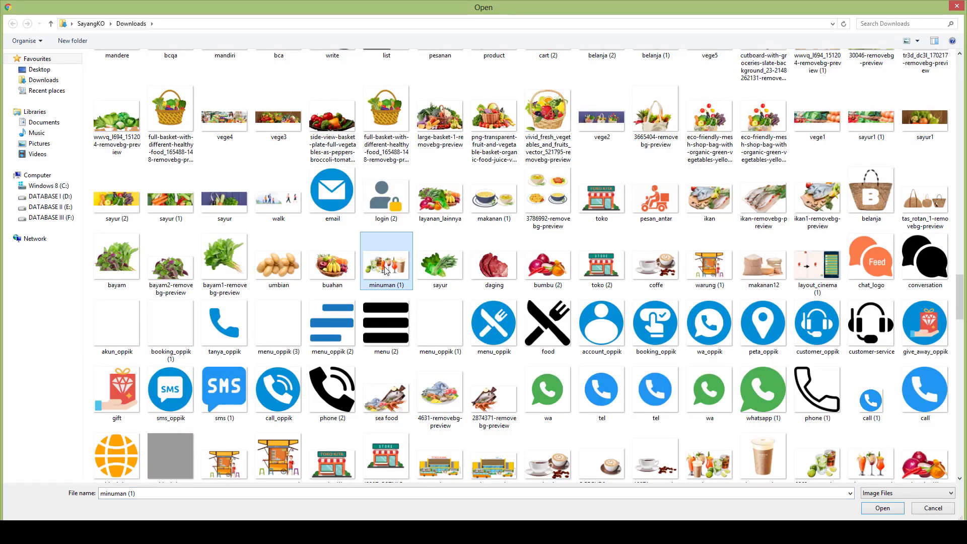
{"action": "double_click", "coordinate": [385, 270]}
{"action": "left_click", "coordinate": [914, 347]}
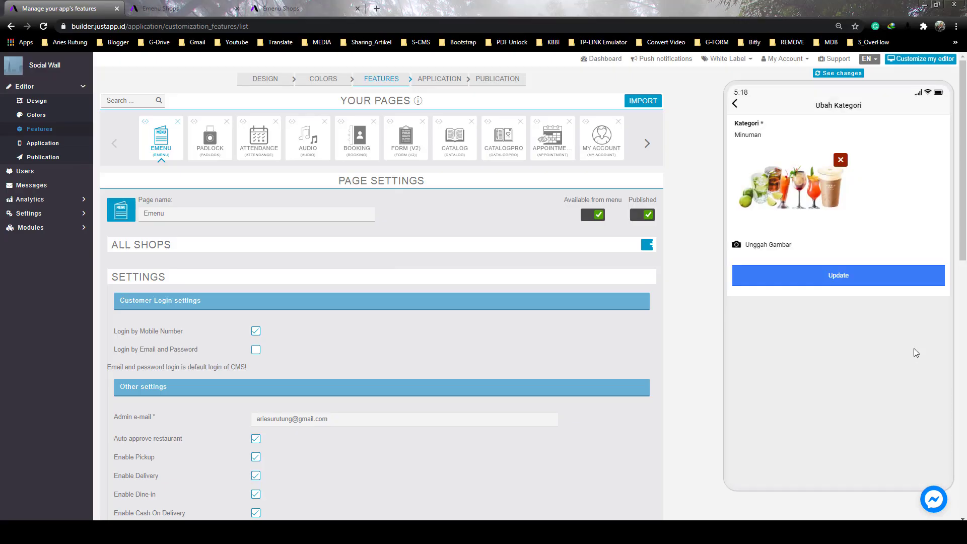
{"action": "left_click", "coordinate": [828, 278]}
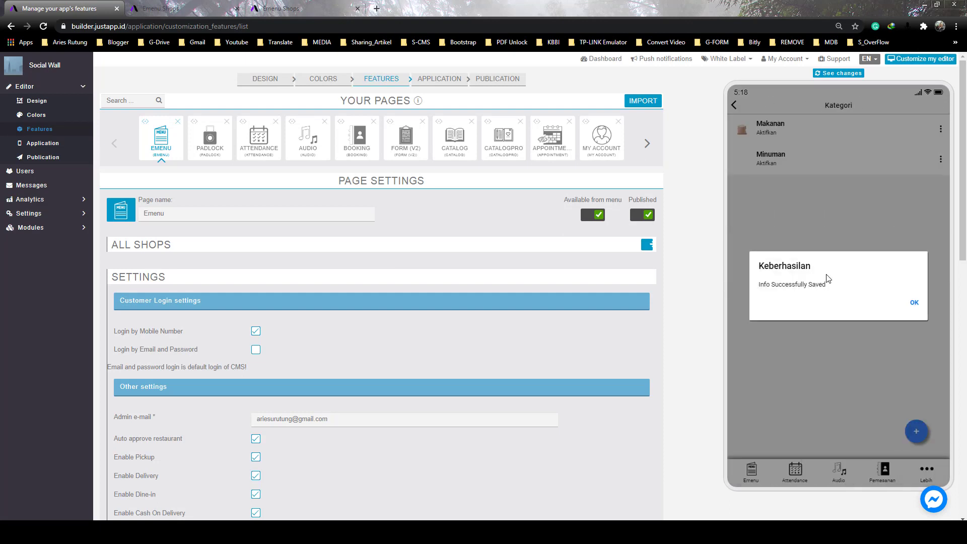
{"action": "left_click", "coordinate": [914, 304]}
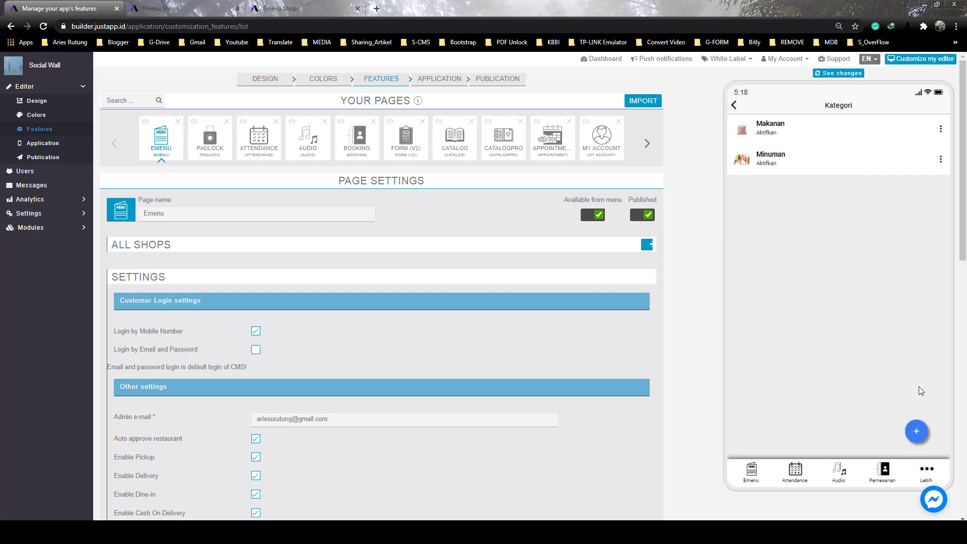
Add the Sayuran category with the sayur vegetable picture
{"action": "left_click", "coordinate": [916, 431]}
{"action": "type", "text": "Sayuran"}
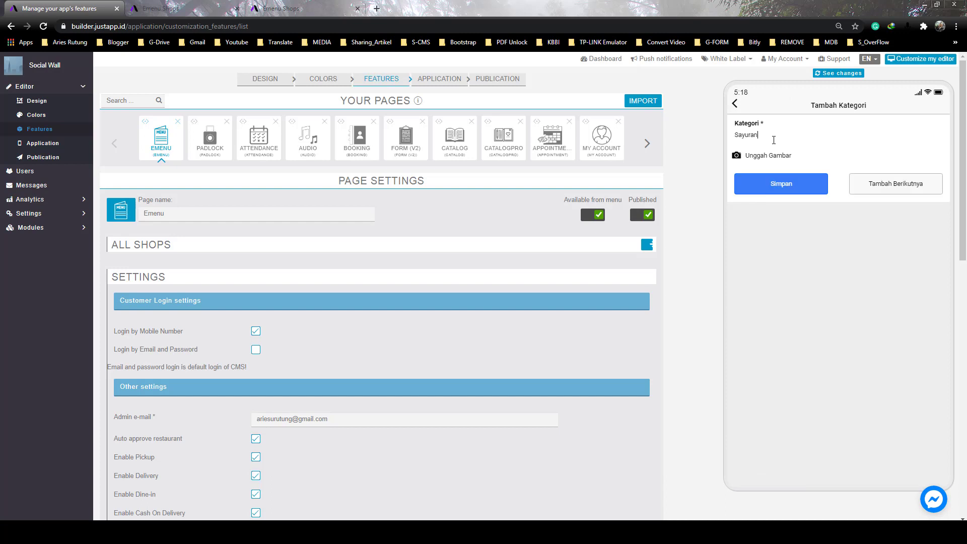
{"action": "left_click", "coordinate": [779, 159]}
{"action": "left_click_drag", "start_coordinate": [961, 75], "coordinate": [964, 302]}
{"action": "double_click", "coordinate": [433, 257]}
{"action": "left_click", "coordinate": [917, 347]}
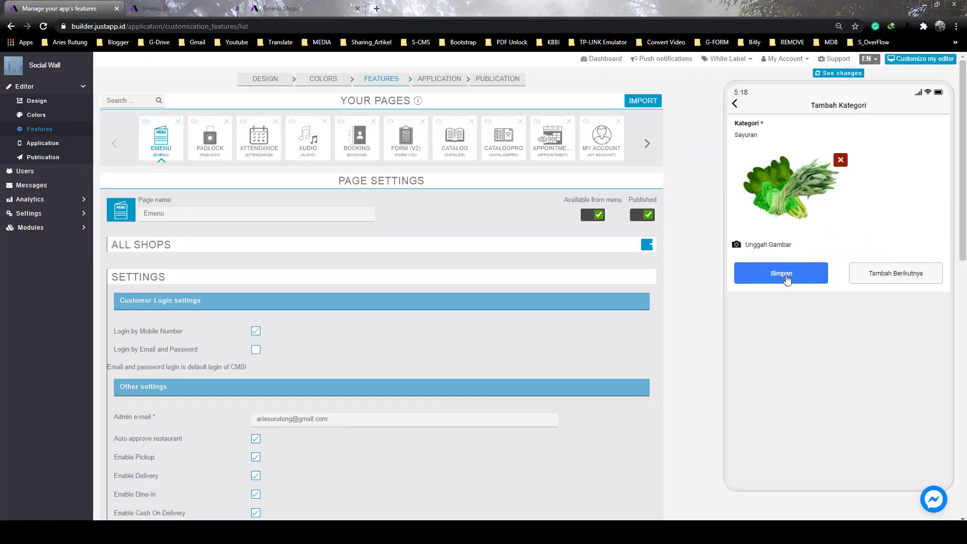
{"action": "left_click", "coordinate": [795, 275]}
{"action": "left_click", "coordinate": [914, 307]}
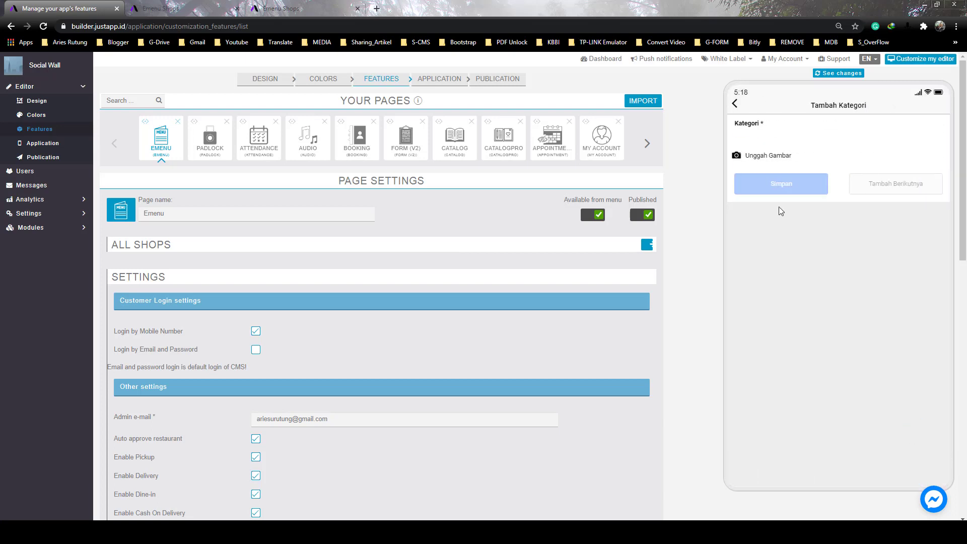
Add the Buah-buahan category with the buahan fruit basket picture
{"action": "type", "text": "Buah"}
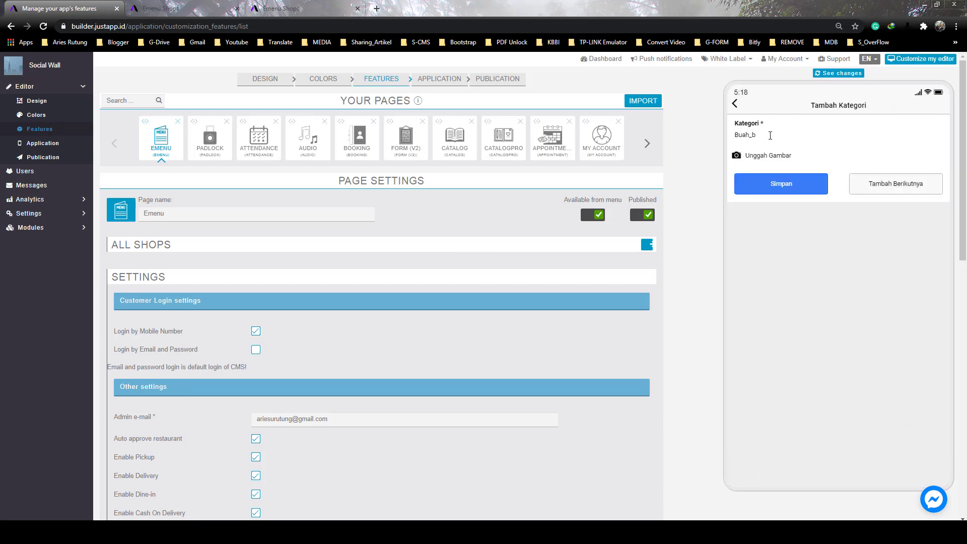
{"action": "type", "text": "-buahan"}
{"action": "left_click", "coordinate": [768, 156]}
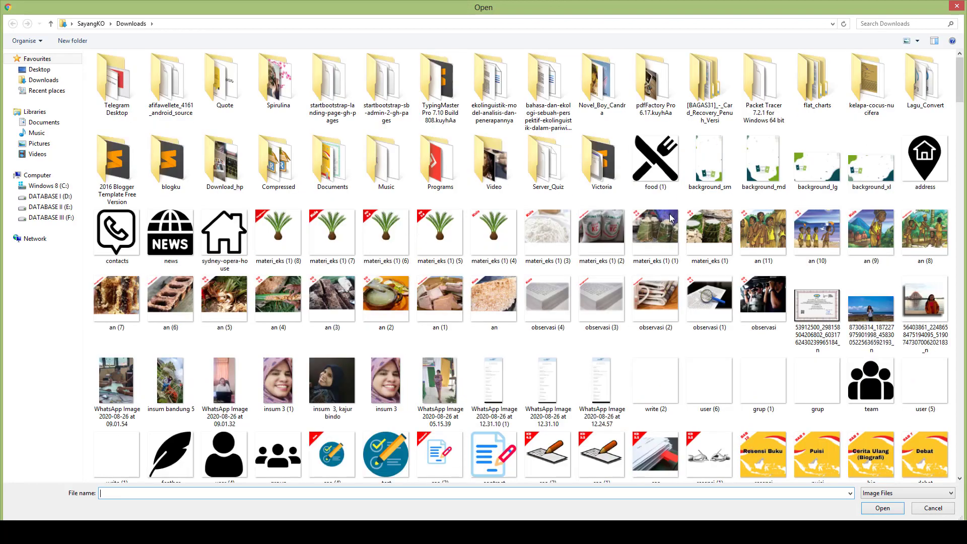
{"action": "left_click_drag", "start_coordinate": [959, 80], "coordinate": [960, 307]}
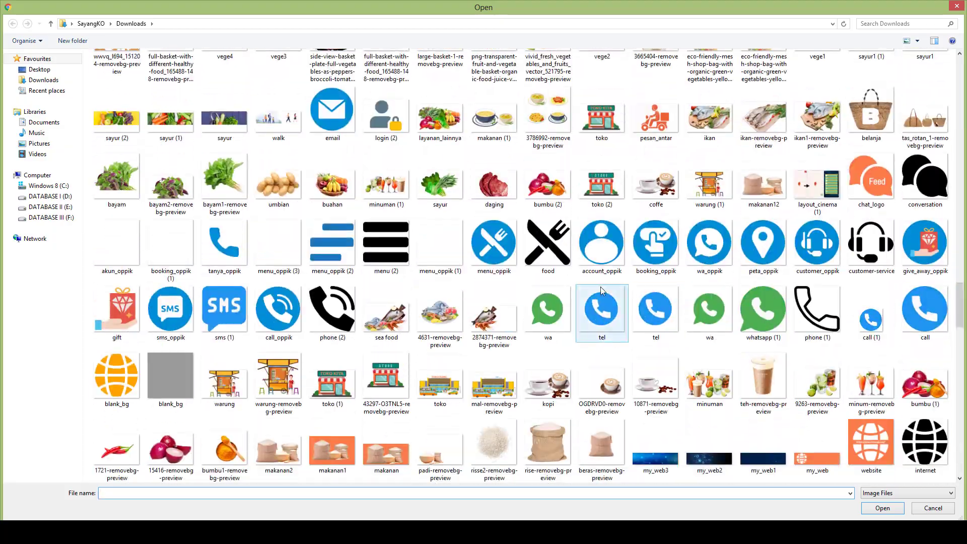
{"action": "left_click", "coordinate": [327, 185]}
{"action": "double_click", "coordinate": [327, 185]}
{"action": "left_click", "coordinate": [788, 274]}
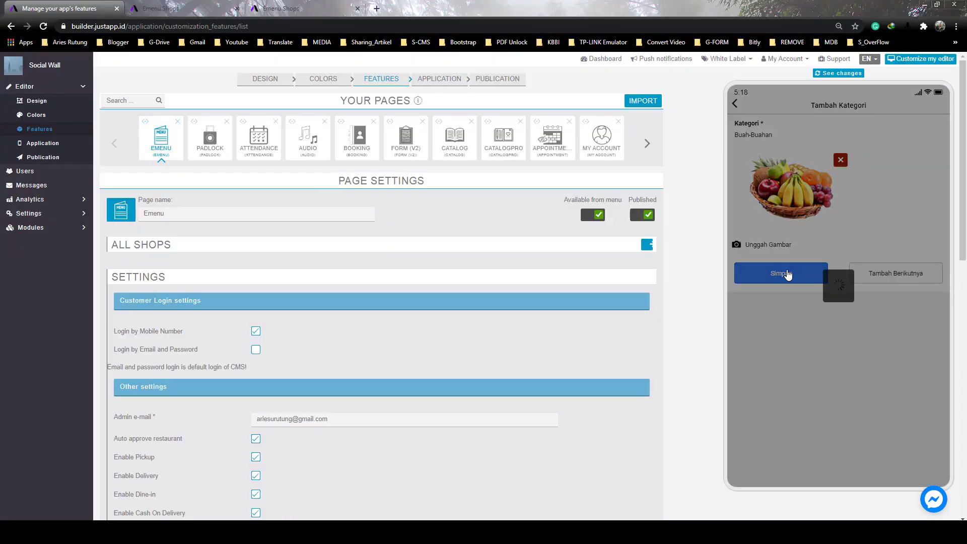
{"action": "left_click", "coordinate": [914, 304]}
Add the Daging category with the meat picture
{"action": "left_click", "coordinate": [915, 432]}
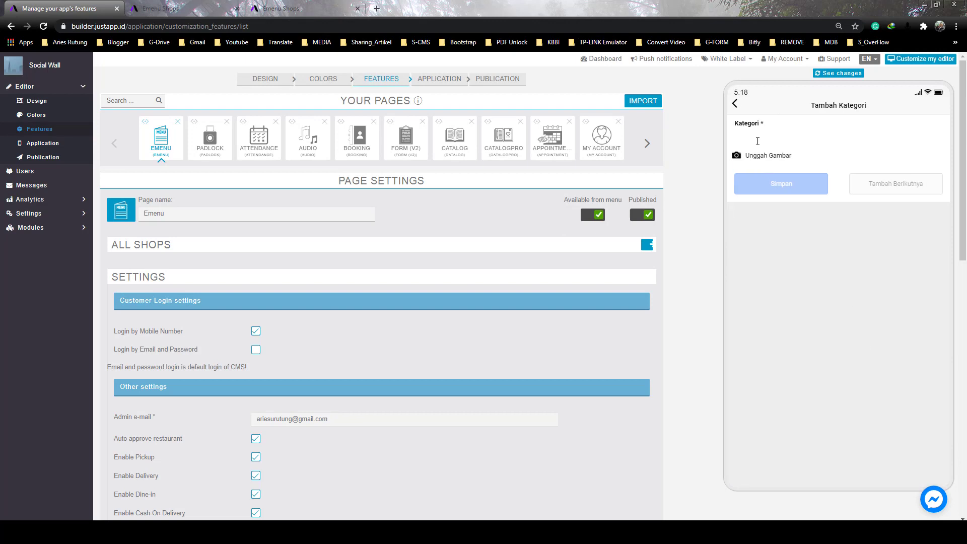
{"action": "type", "text": "Daging"}
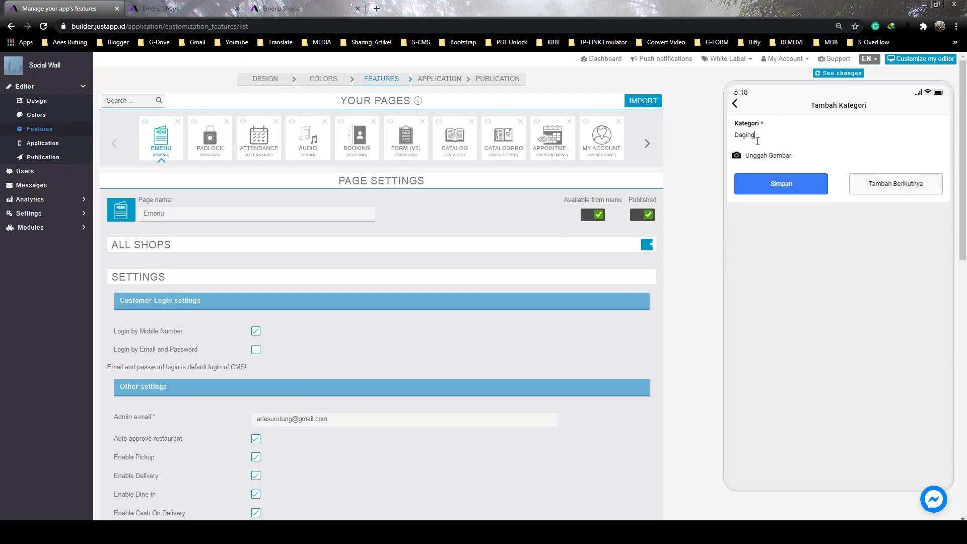
{"action": "left_click", "coordinate": [769, 162]}
{"action": "left_click_drag", "start_coordinate": [962, 83], "coordinate": [963, 290]}
{"action": "double_click", "coordinate": [494, 318]}
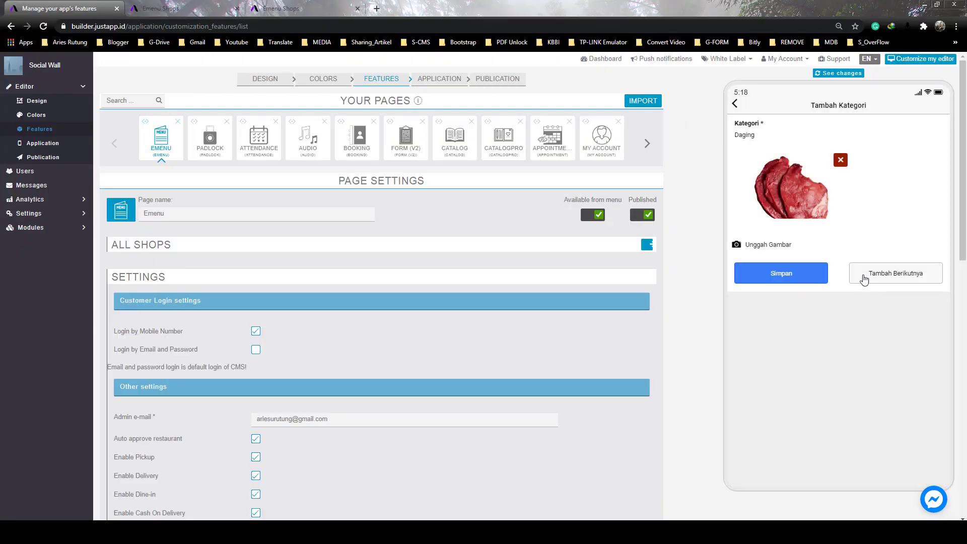
{"action": "left_click", "coordinate": [863, 279]}
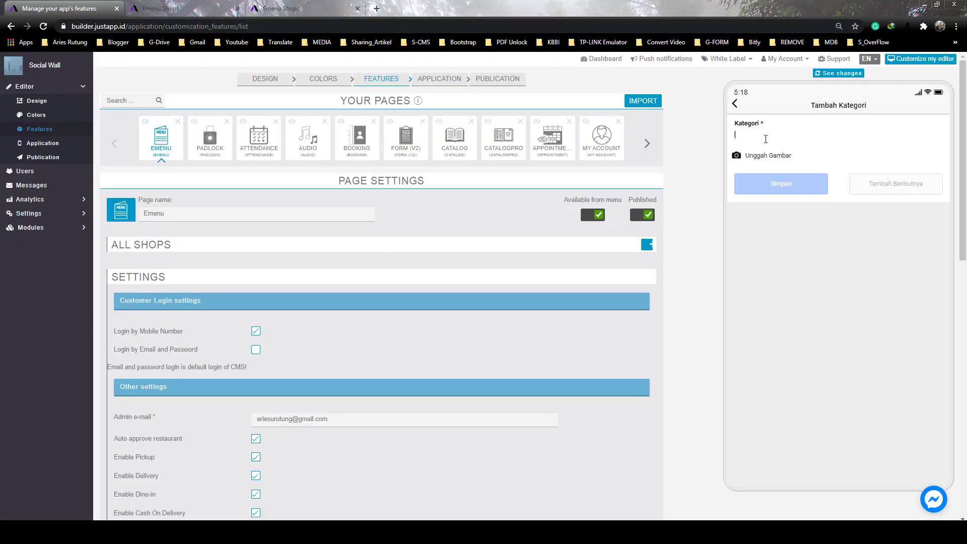
Add the Ikan category with the fish picture and return to the admin menu
{"action": "type", "text": "Ikan"}
{"action": "left_click", "coordinate": [769, 155]}
{"action": "scroll", "coordinate": [856, 83], "scroll_direction": "down", "scroll_amount": 10}
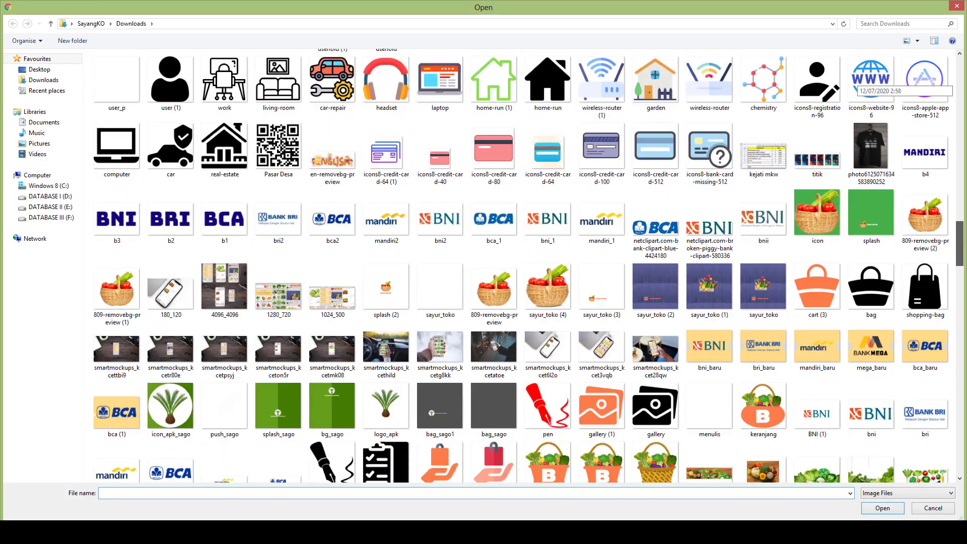
{"action": "scroll", "coordinate": [910, 352], "scroll_direction": "down", "scroll_amount": 10}
{"action": "double_click", "coordinate": [910, 352]}
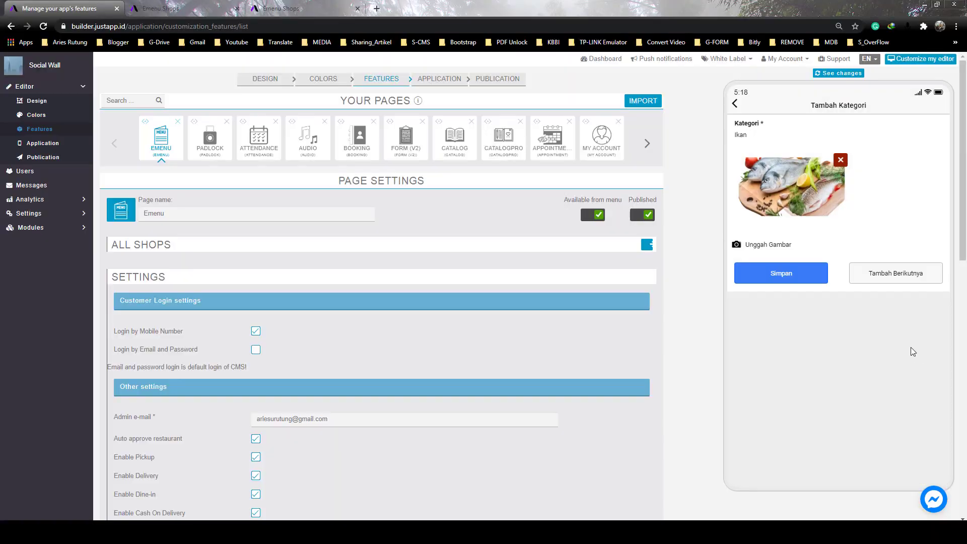
{"action": "left_click", "coordinate": [795, 280]}
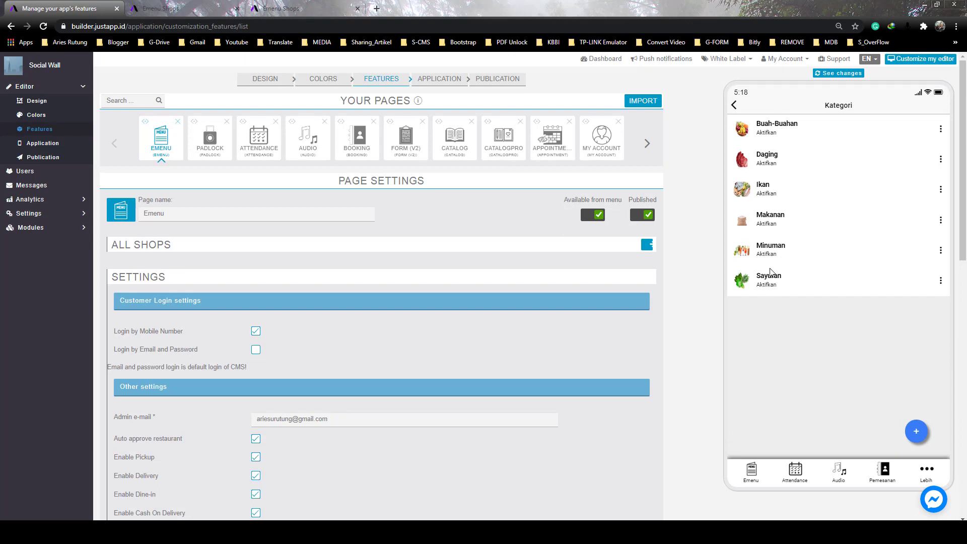
{"action": "left_click", "coordinate": [735, 107]}
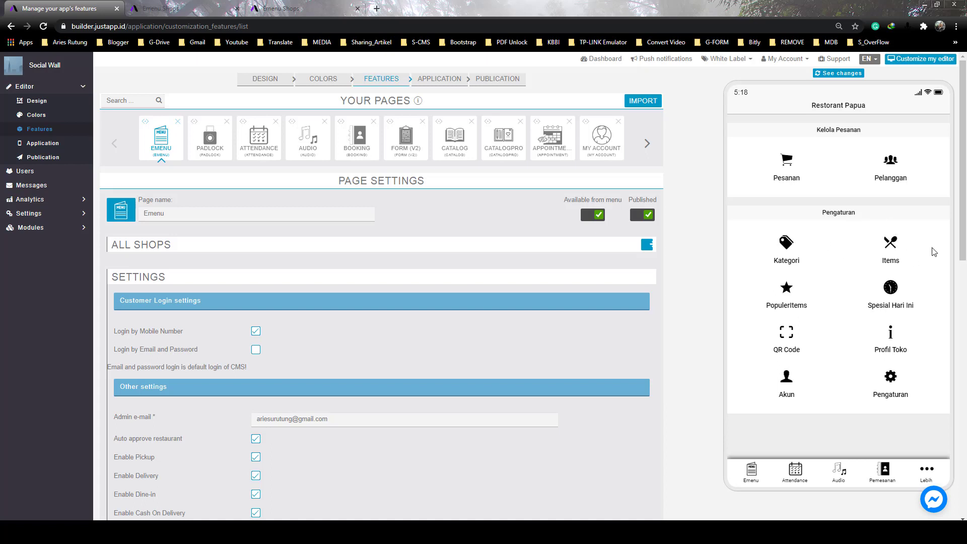
Create a new item nasi kuning in Makanan priced 10000, typed Vegetarian
{"action": "left_click", "coordinate": [894, 248]}
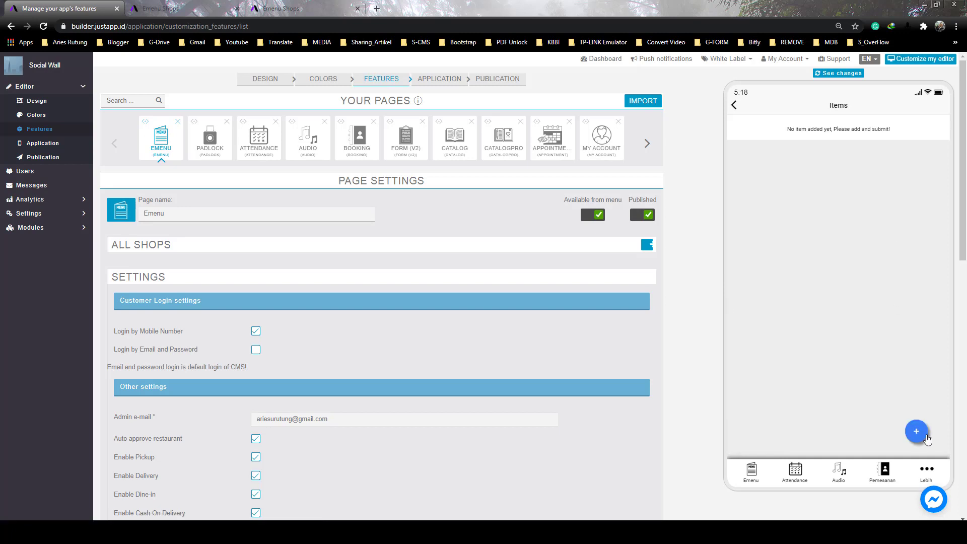
{"action": "left_click", "coordinate": [925, 436]}
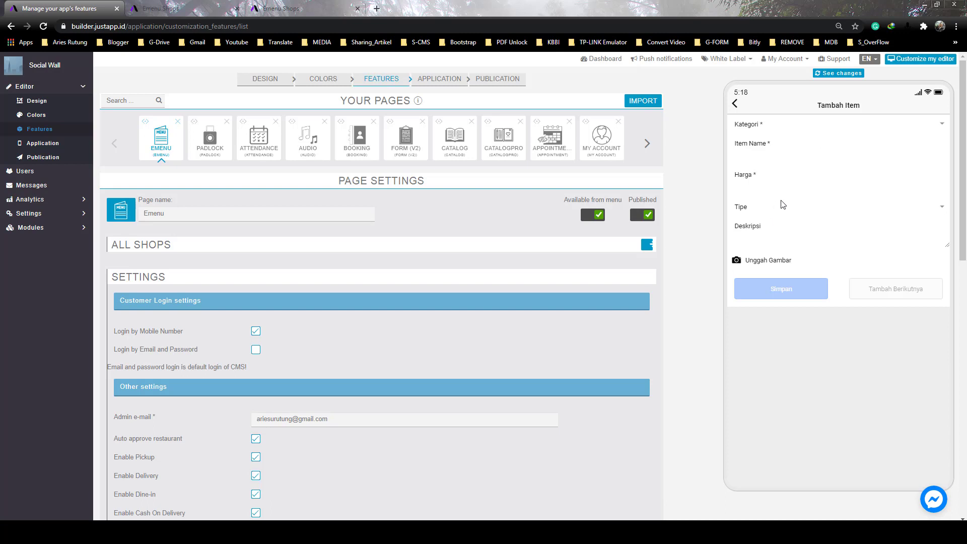
{"action": "left_click", "coordinate": [916, 130]}
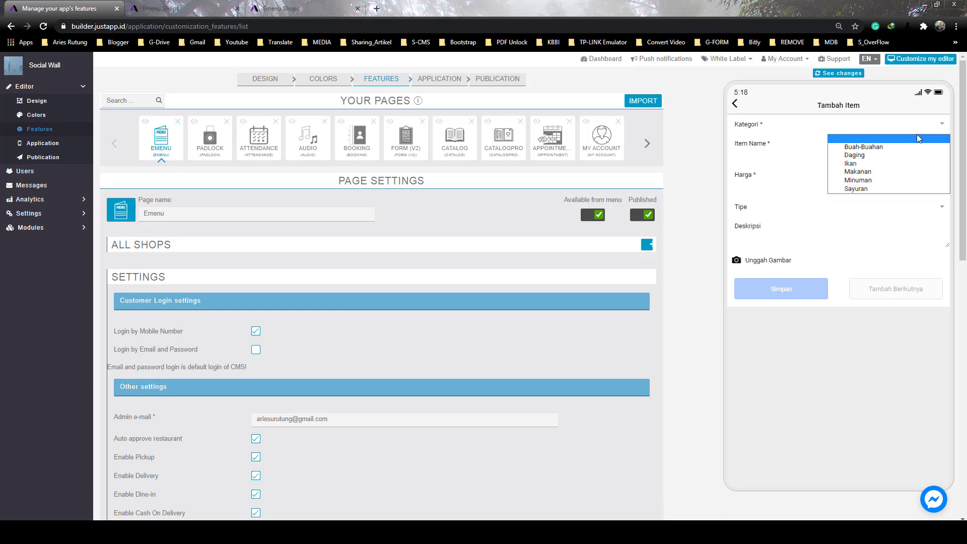
{"action": "left_click", "coordinate": [861, 173]}
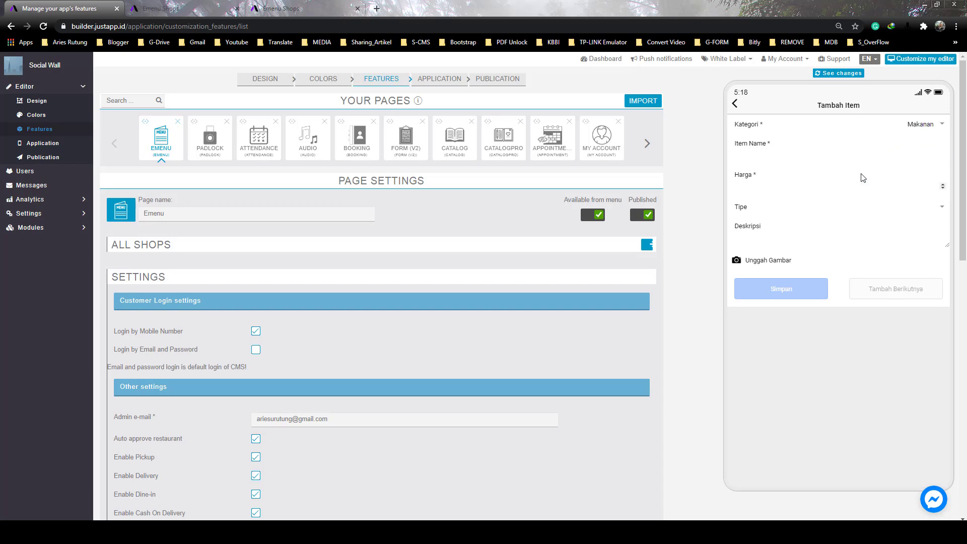
{"action": "left_click", "coordinate": [833, 150]}
{"action": "type", "text": "1000"}
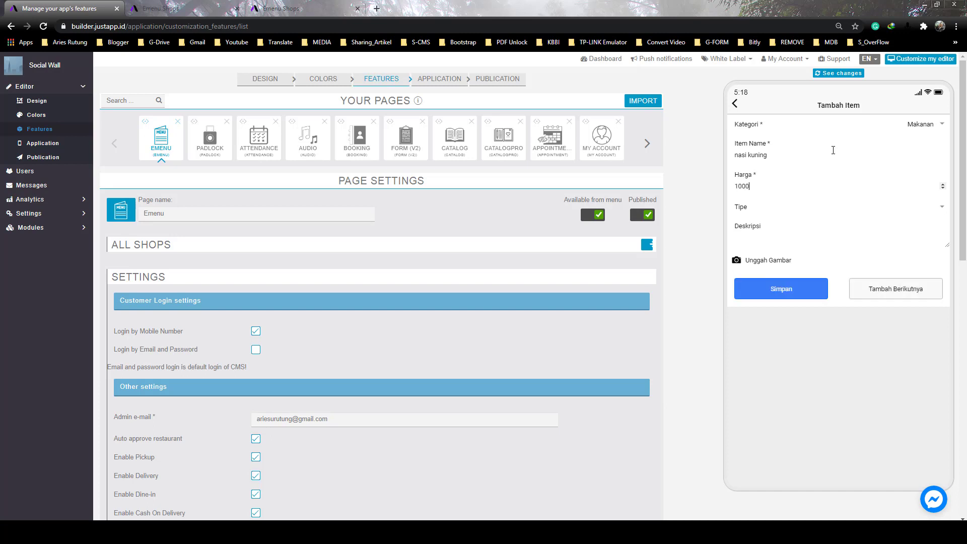
{"action": "type", "text": "0"}
{"action": "left_click", "coordinate": [938, 208]}
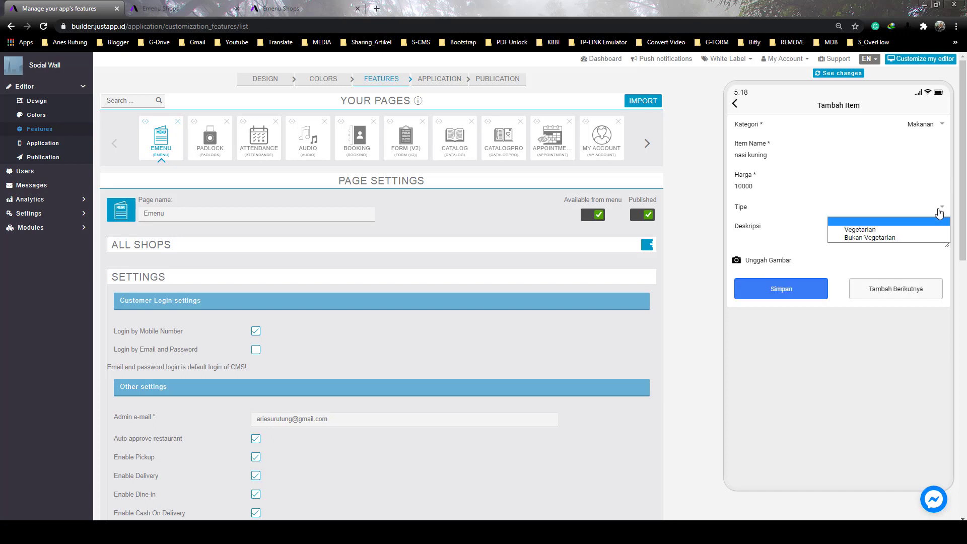
{"action": "left_click", "coordinate": [895, 229]}
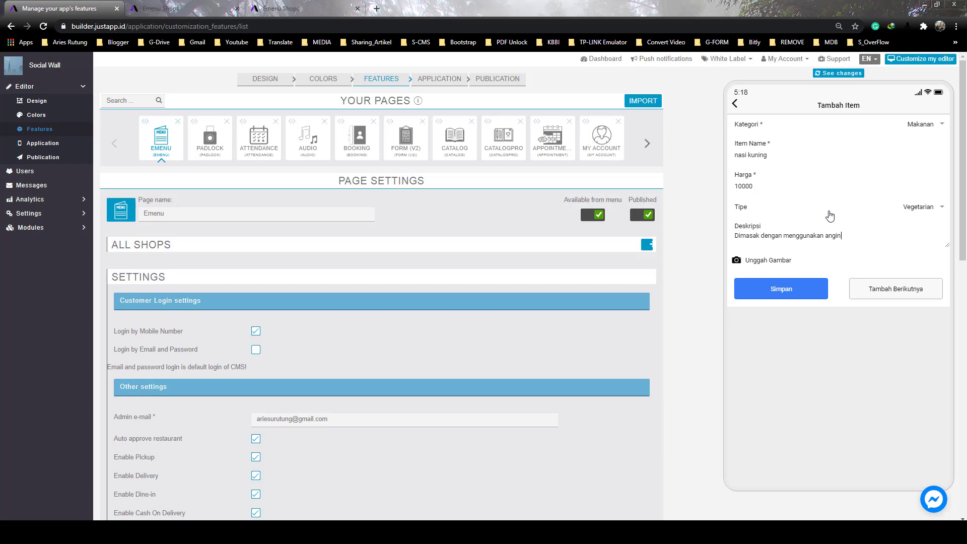
Give nasi kuning the 3786992-removebg-preview food picture and save it
{"action": "left_click", "coordinate": [767, 262]}
{"action": "scroll", "coordinate": [682, 241], "scroll_direction": "down", "scroll_amount": 10}
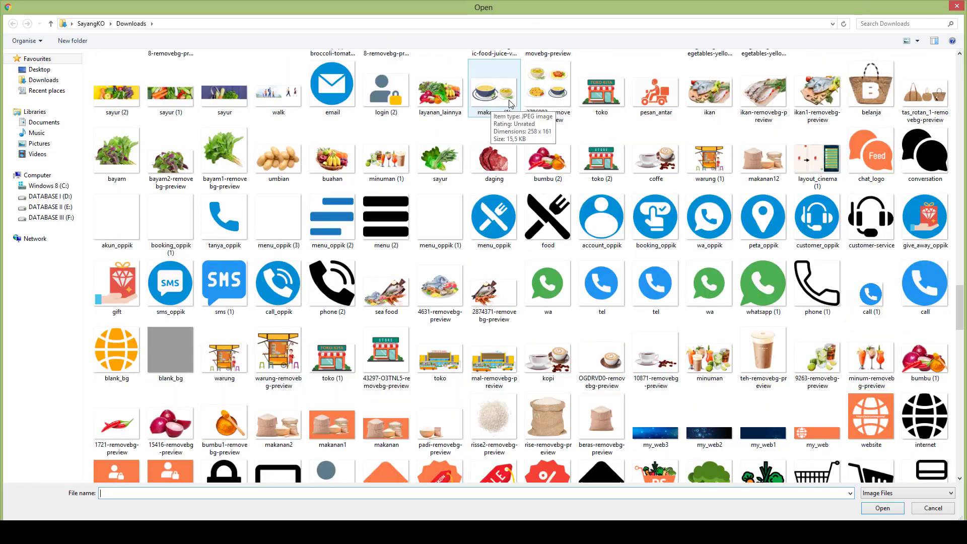
{"action": "double_click", "coordinate": [539, 100]}
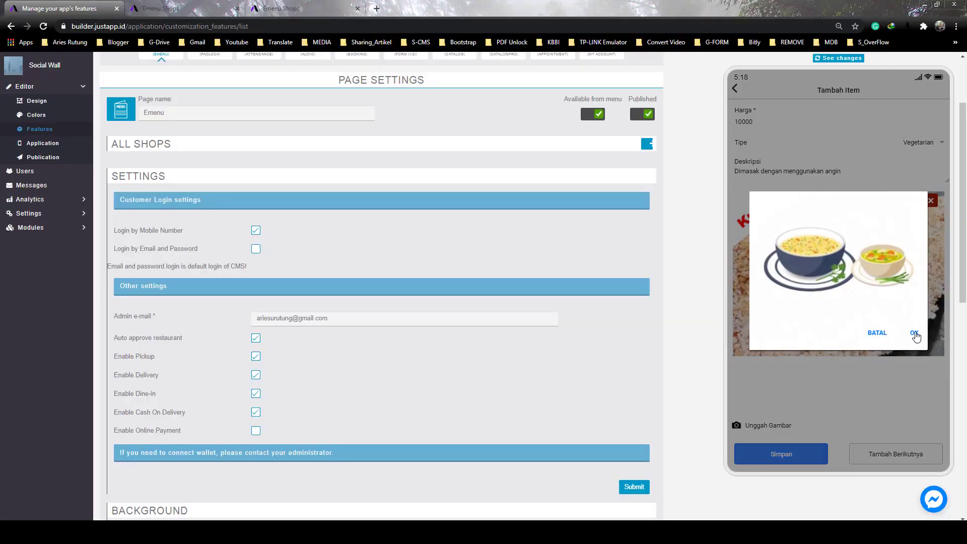
{"action": "left_click", "coordinate": [914, 335]}
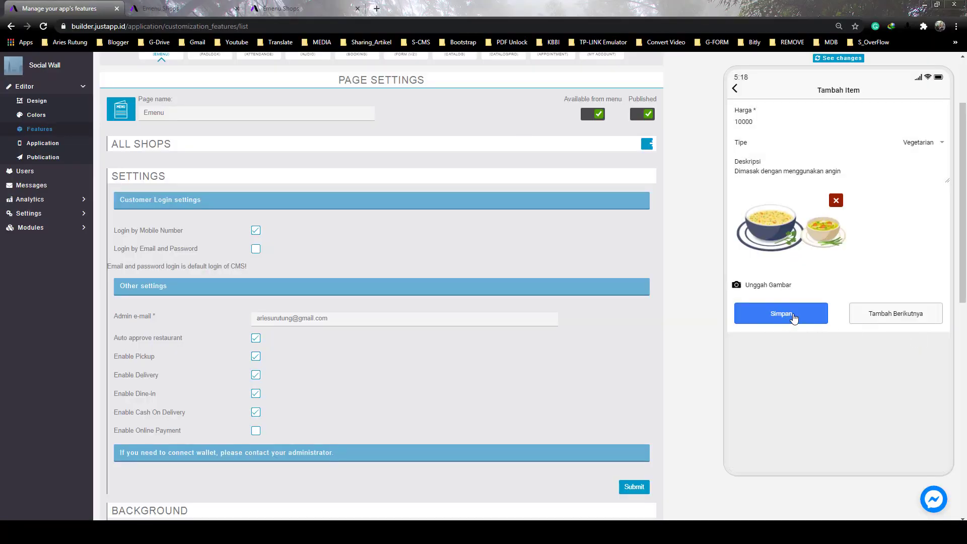
{"action": "left_click", "coordinate": [794, 318]}
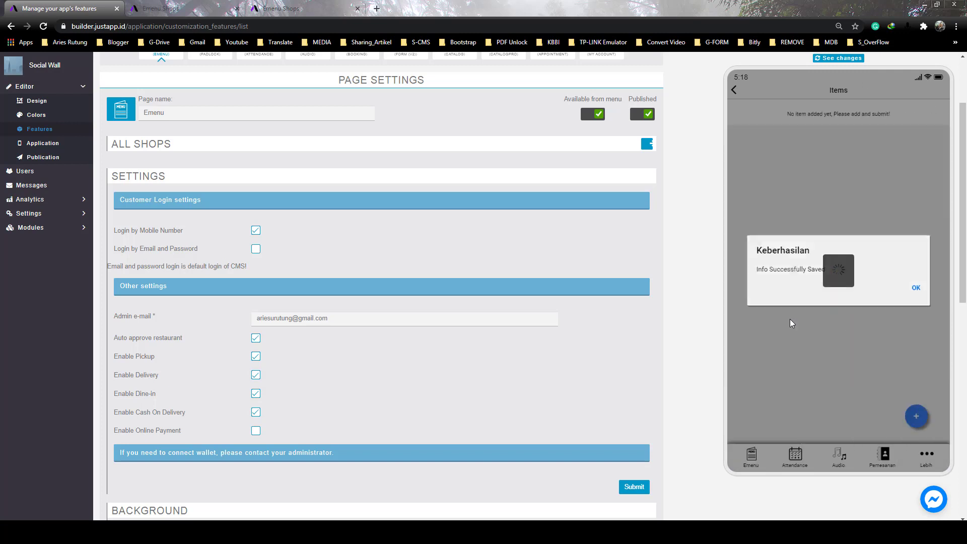
{"action": "left_click", "coordinate": [914, 288]}
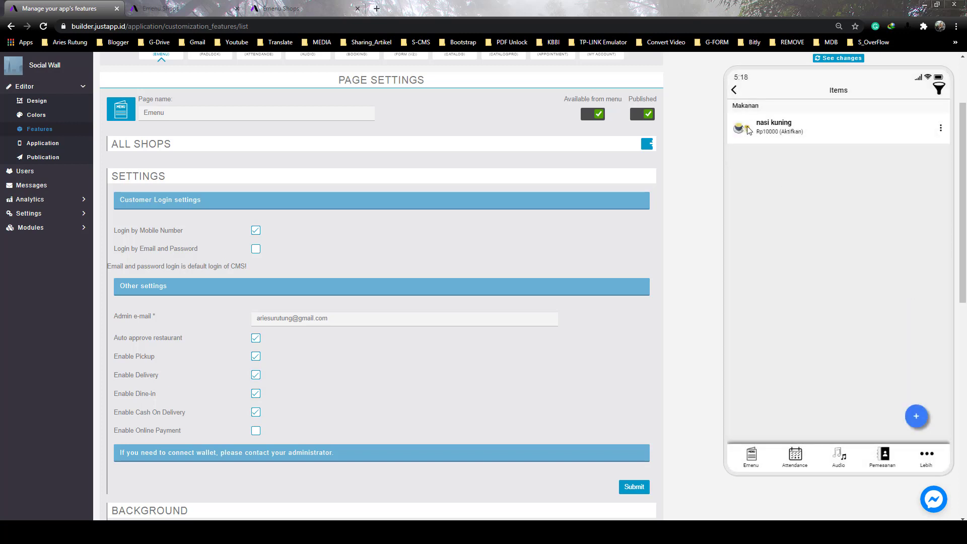
Create a new item Nasi Campur in Makanan priced 15000, typed Bukan Vegetarian
{"action": "left_click", "coordinate": [918, 412]}
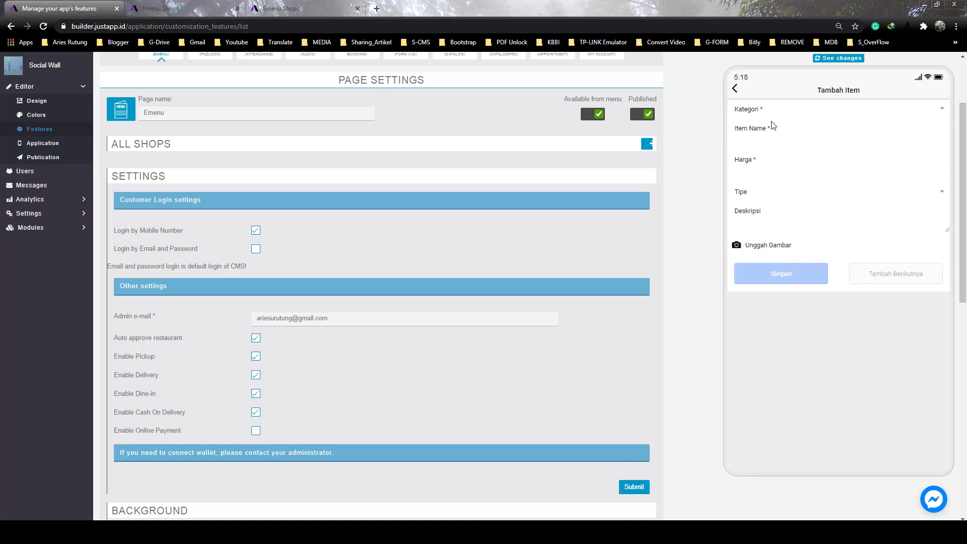
{"action": "left_click", "coordinate": [815, 110]}
{"action": "left_click", "coordinate": [856, 143]}
{"action": "left_click", "coordinate": [765, 166]}
{"action": "type", "text": "15000"}
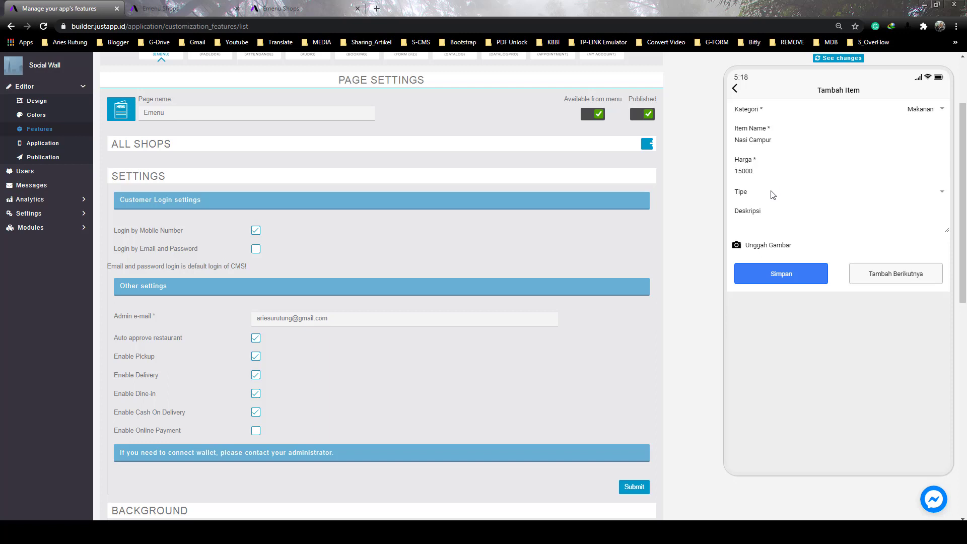
{"action": "left_click", "coordinate": [929, 193]}
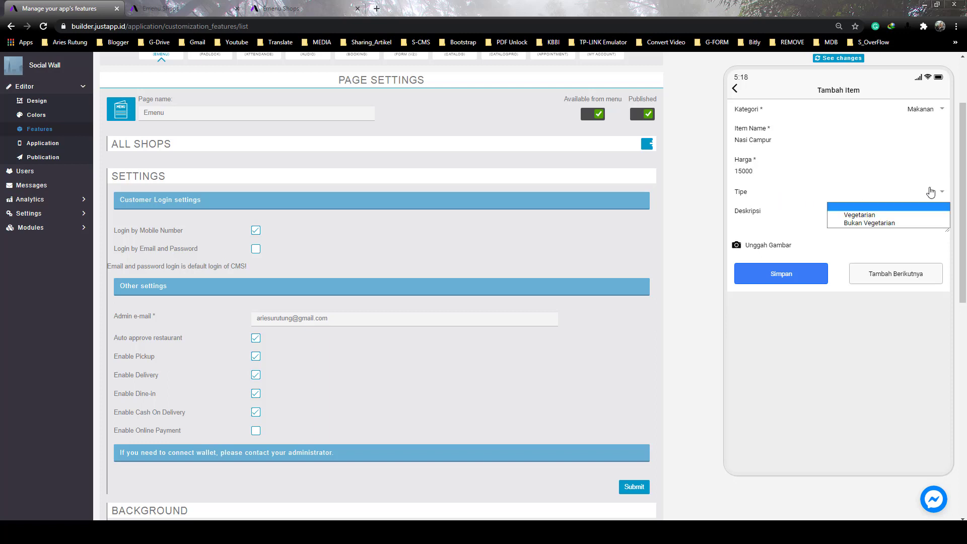
{"action": "left_click", "coordinate": [893, 223]}
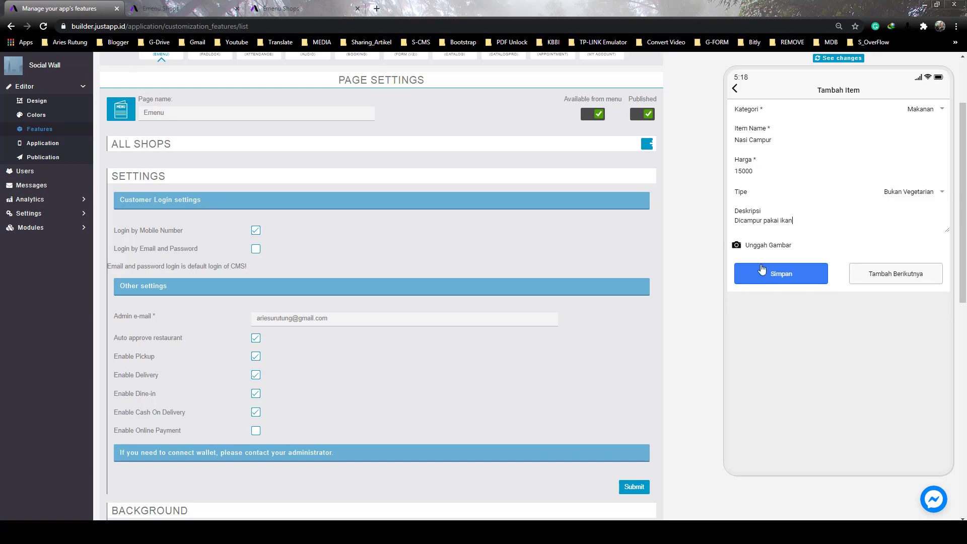
Give Nasi Campur the ikan fish picture and save it
{"action": "left_click", "coordinate": [761, 245]}
{"action": "double_click", "coordinate": [726, 277]}
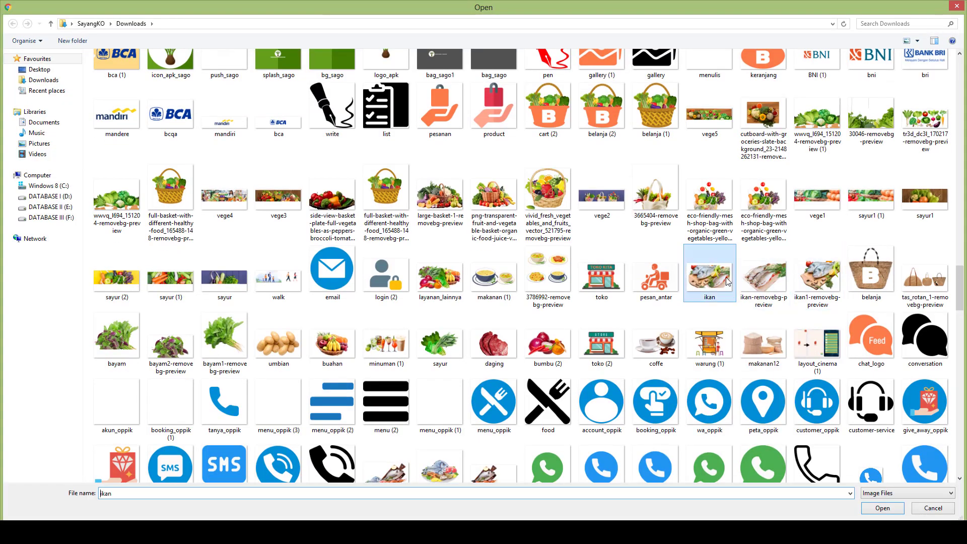
{"action": "left_click", "coordinate": [913, 332]}
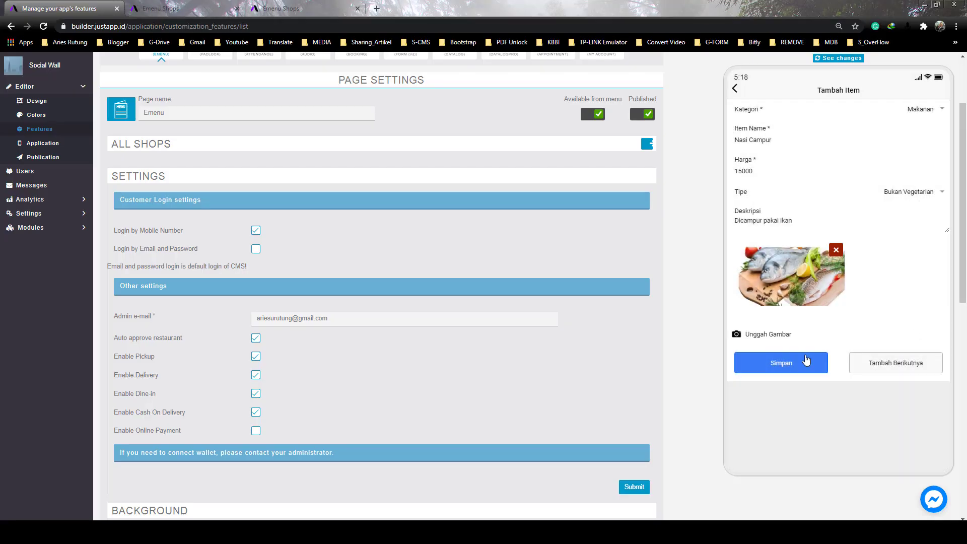
{"action": "left_click", "coordinate": [773, 366]}
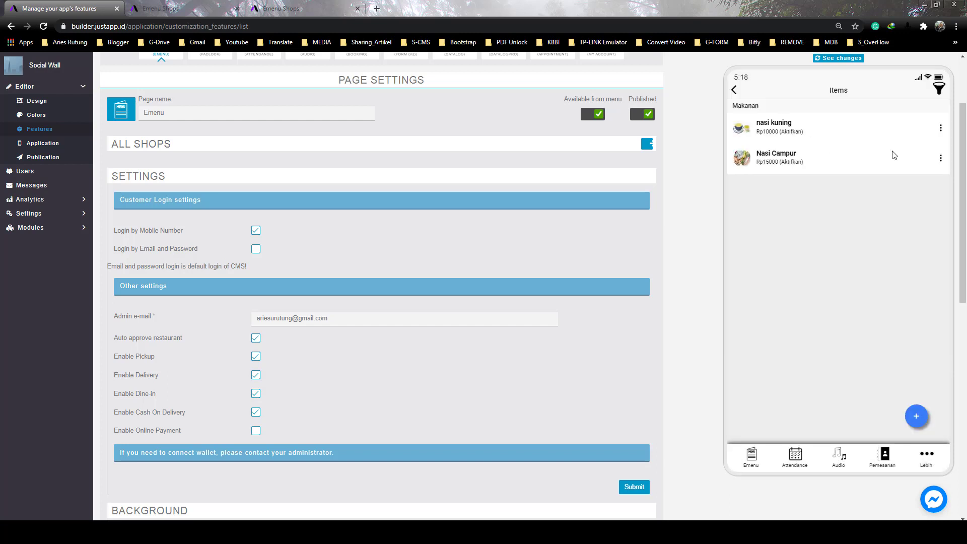
{"action": "left_click", "coordinate": [940, 128]}
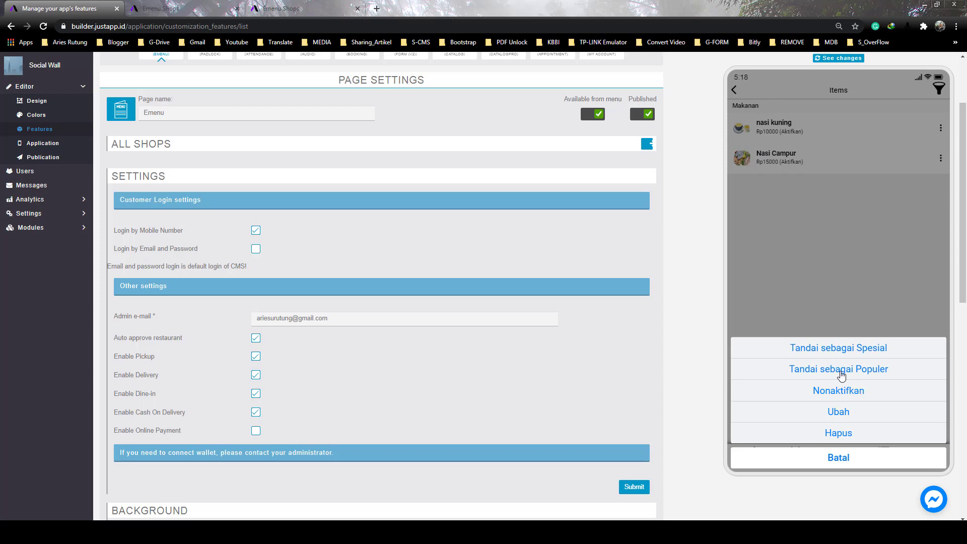
Flag nasi kuning as Spesial and mark Nasi Campur as Populer
{"action": "left_click", "coordinate": [822, 358]}
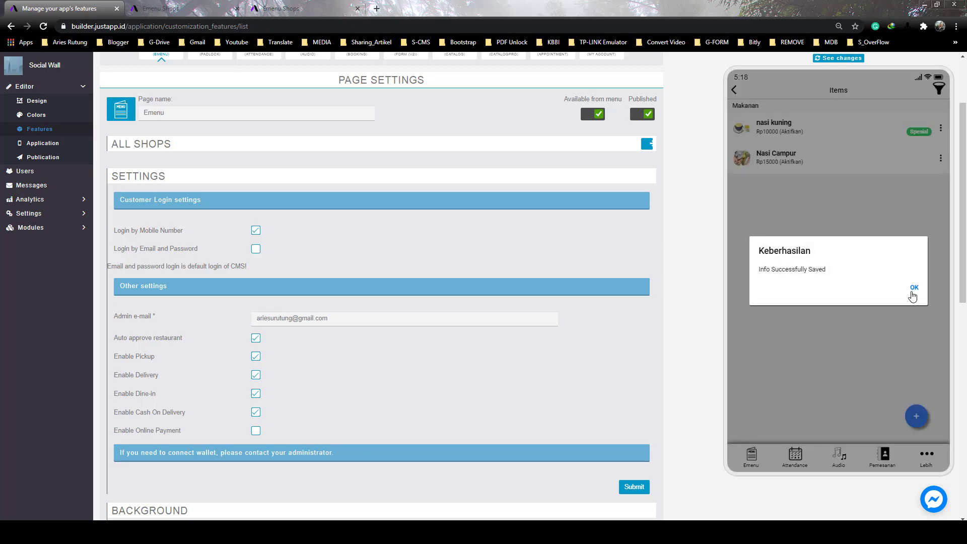
{"action": "left_click", "coordinate": [908, 294]}
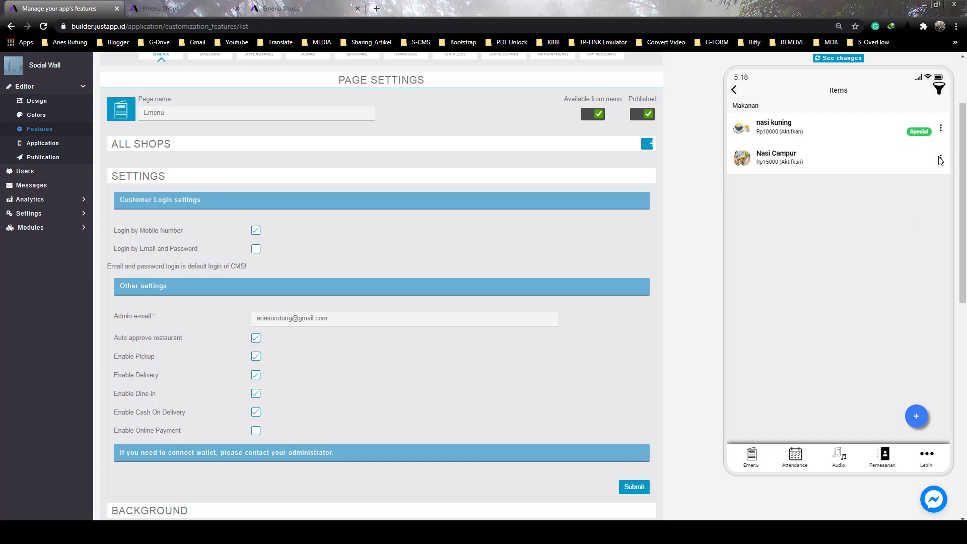
{"action": "left_click", "coordinate": [939, 158]}
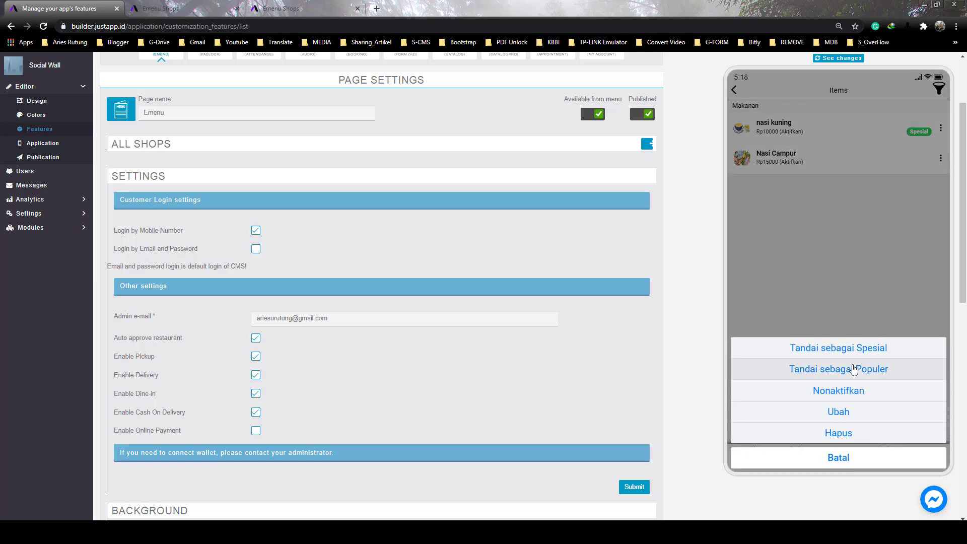
{"action": "left_click", "coordinate": [853, 369]}
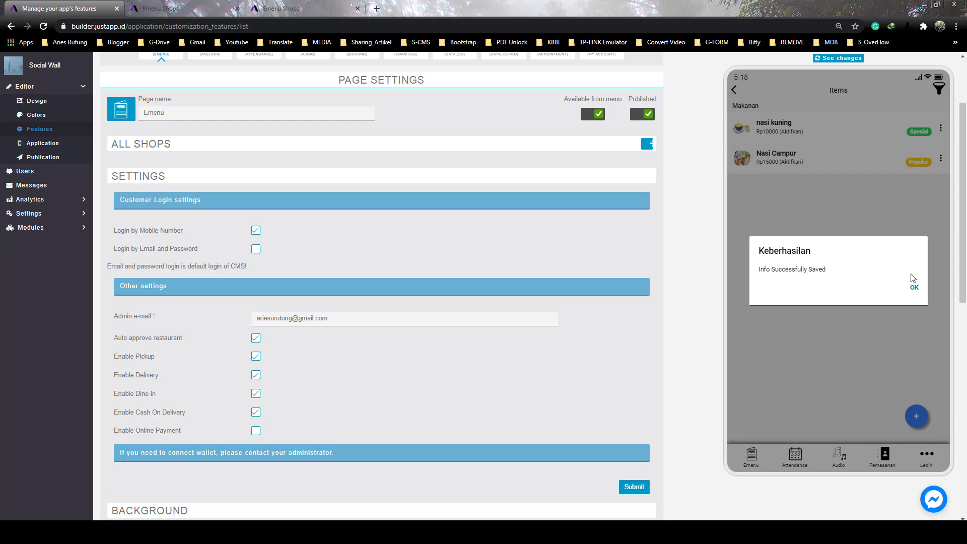
{"action": "left_click", "coordinate": [913, 288]}
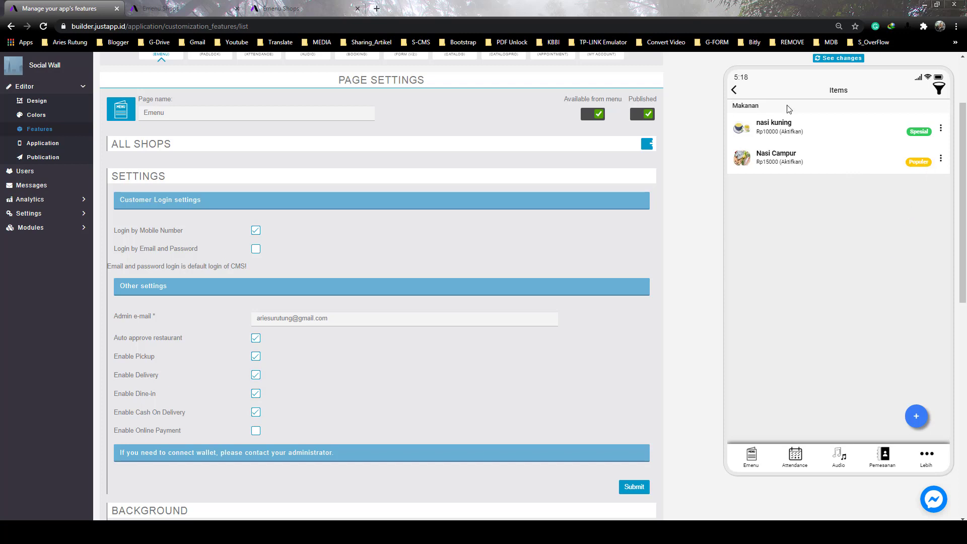
Look through the Populer Items and Spesial Hari Ini lists and the shop's QR code
{"action": "left_click", "coordinate": [734, 90]}
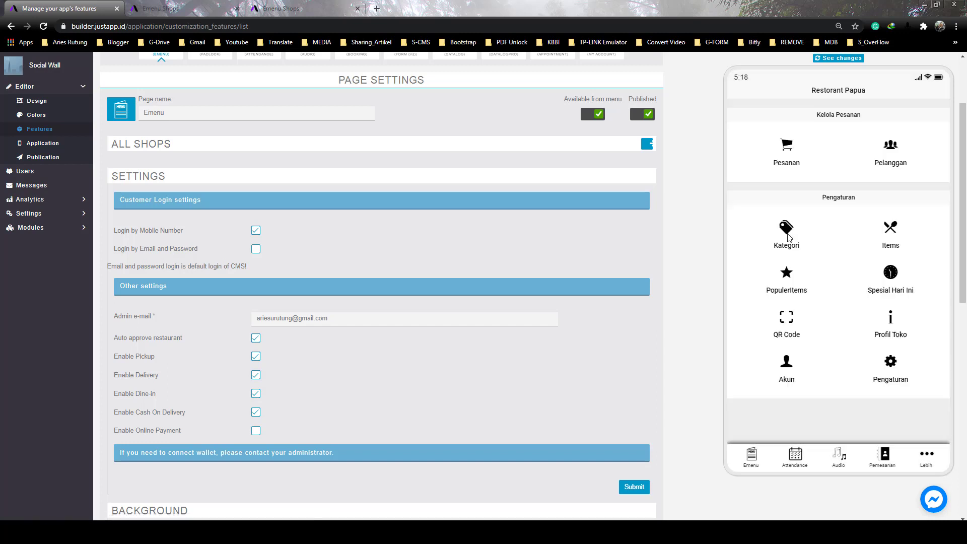
{"action": "left_click", "coordinate": [790, 288]}
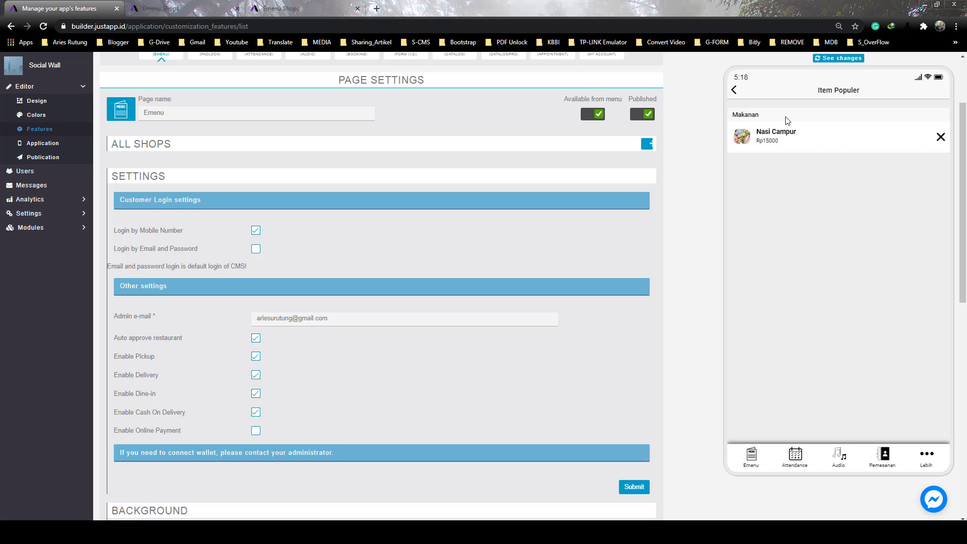
{"action": "left_click", "coordinate": [734, 90]}
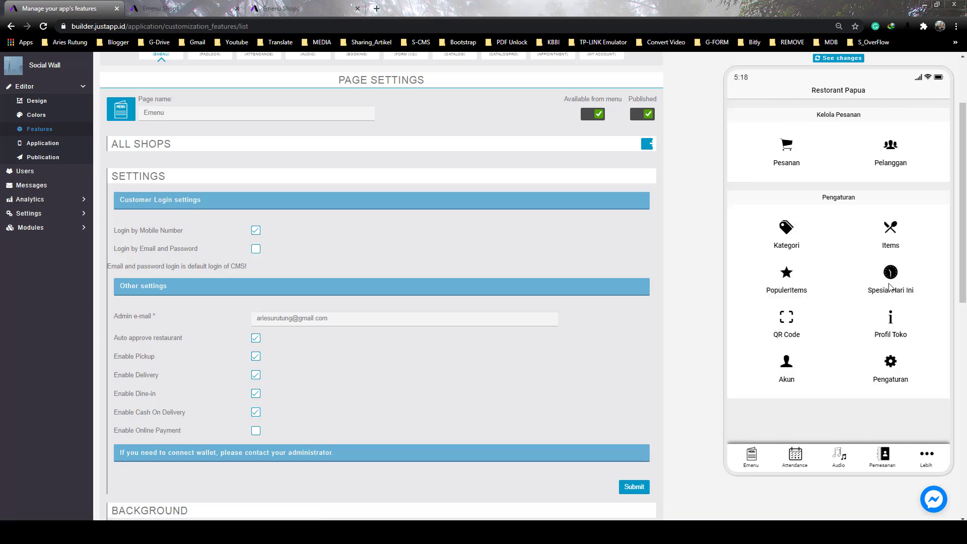
{"action": "left_click", "coordinate": [889, 287]}
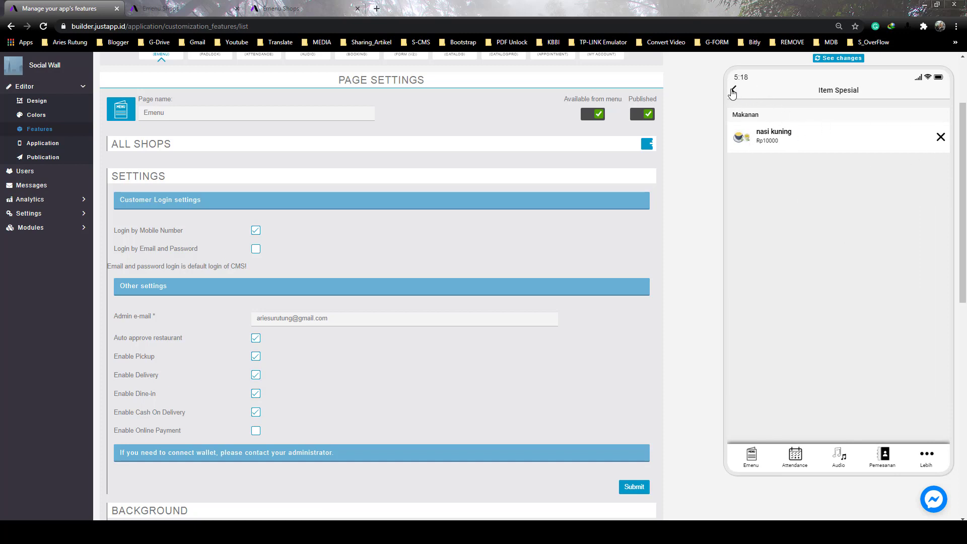
{"action": "left_click", "coordinate": [733, 91]}
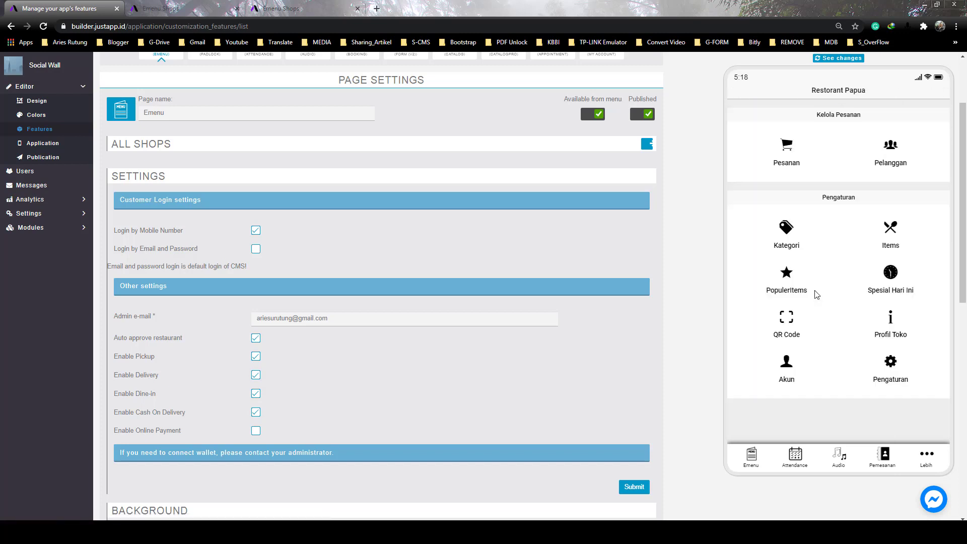
{"action": "left_click", "coordinate": [784, 329]}
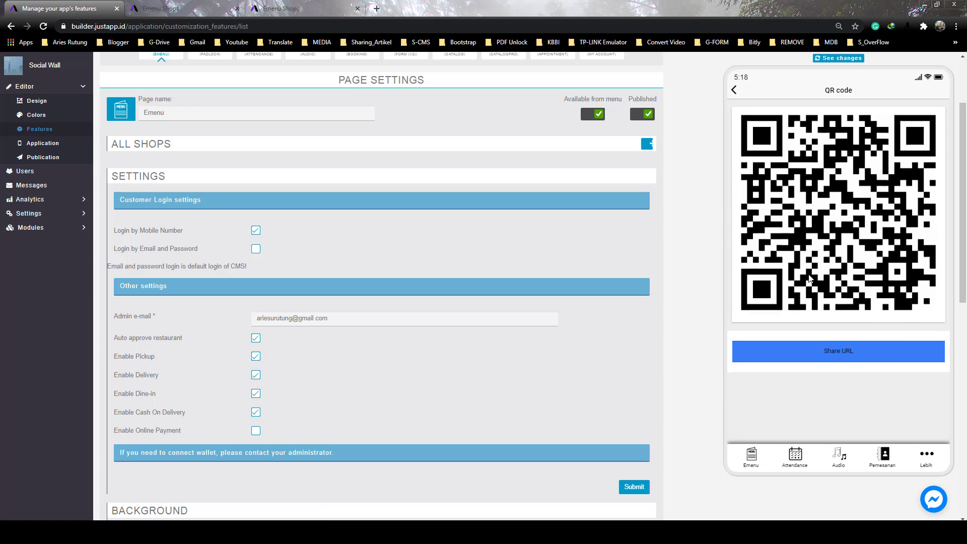
{"action": "scroll", "coordinate": [785, 226], "scroll_direction": "down", "scroll_amount": 1}
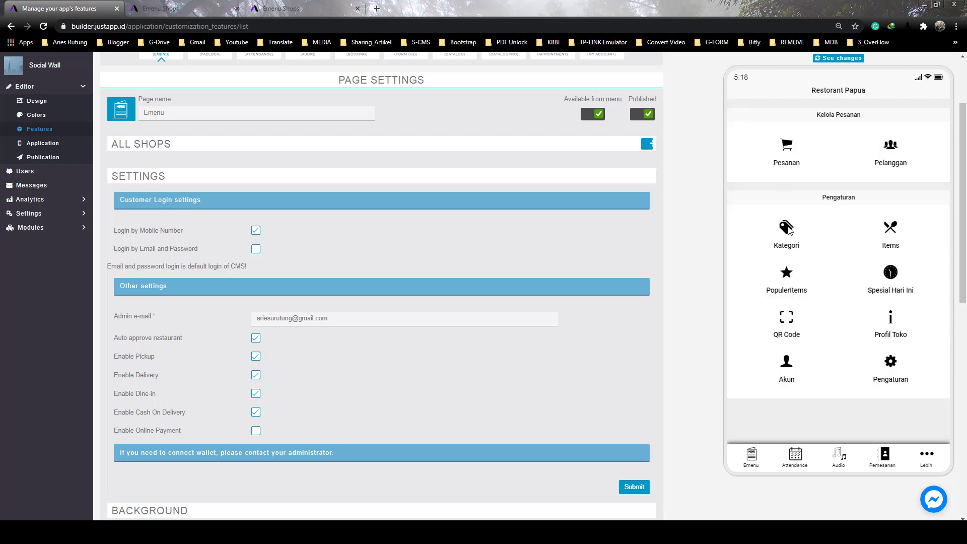
Review Profil Toko, the Akun admin account list and My Account, returning to the admin menu
{"action": "left_click", "coordinate": [871, 310]}
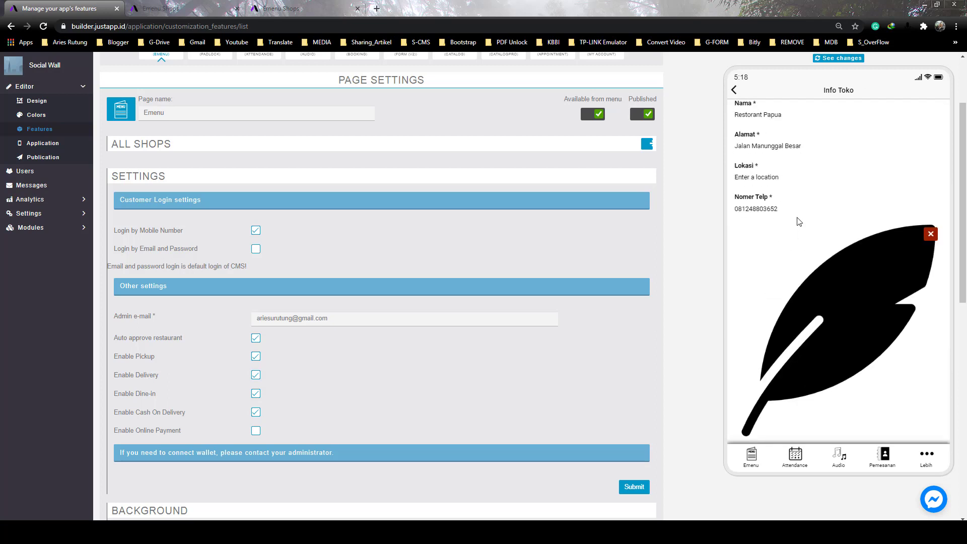
{"action": "scroll", "coordinate": [839, 289], "scroll_direction": "down", "scroll_amount": 3}
{"action": "scroll", "coordinate": [818, 232], "scroll_direction": "up", "scroll_amount": 5}
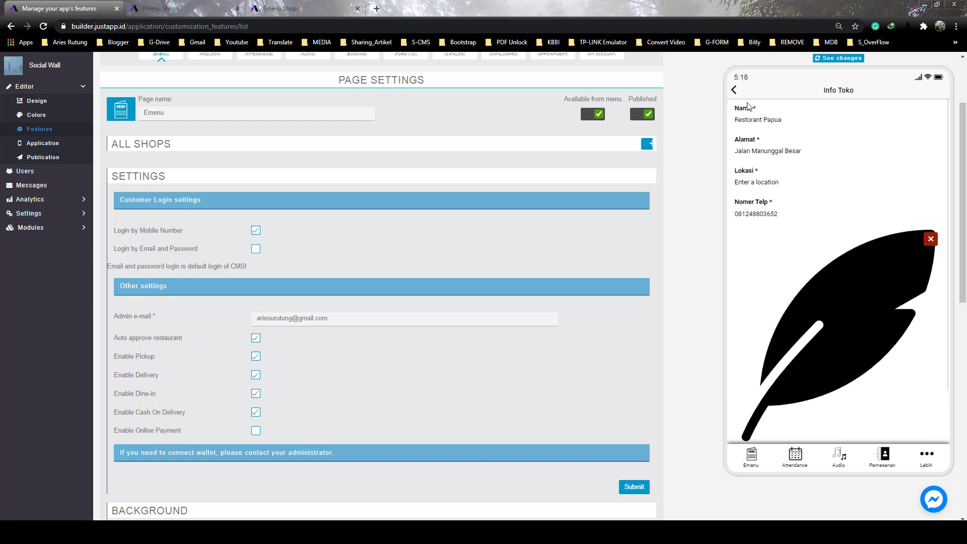
{"action": "left_click", "coordinate": [738, 98]}
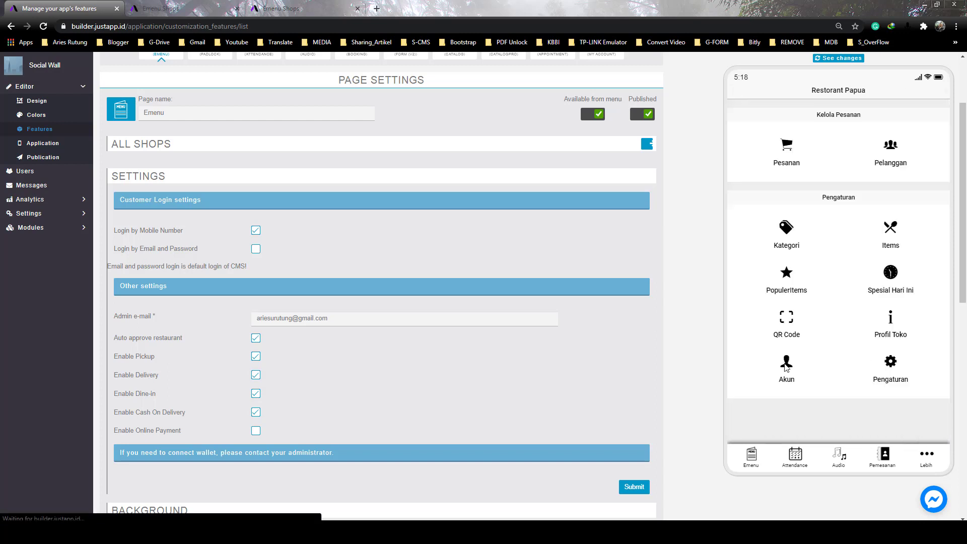
{"action": "left_click", "coordinate": [784, 363]}
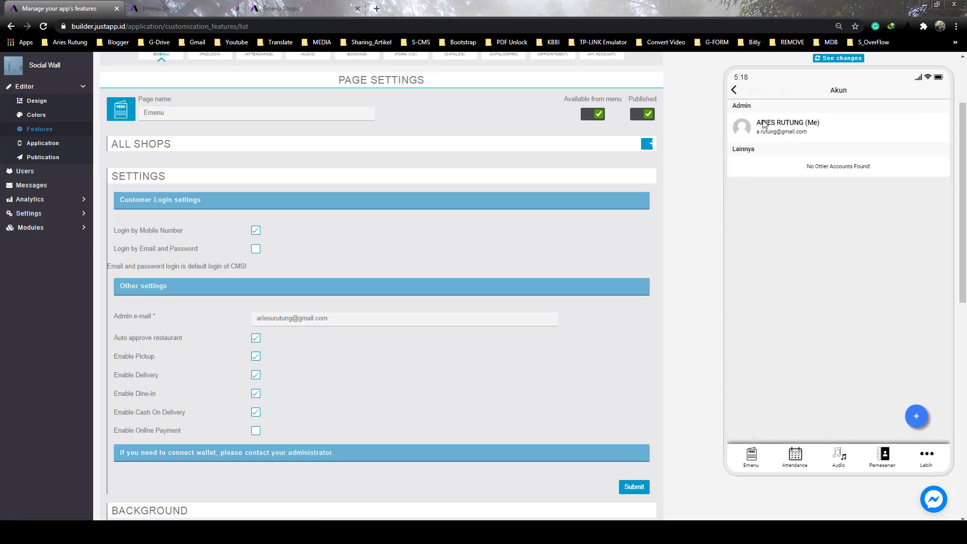
{"action": "left_click", "coordinate": [733, 93]}
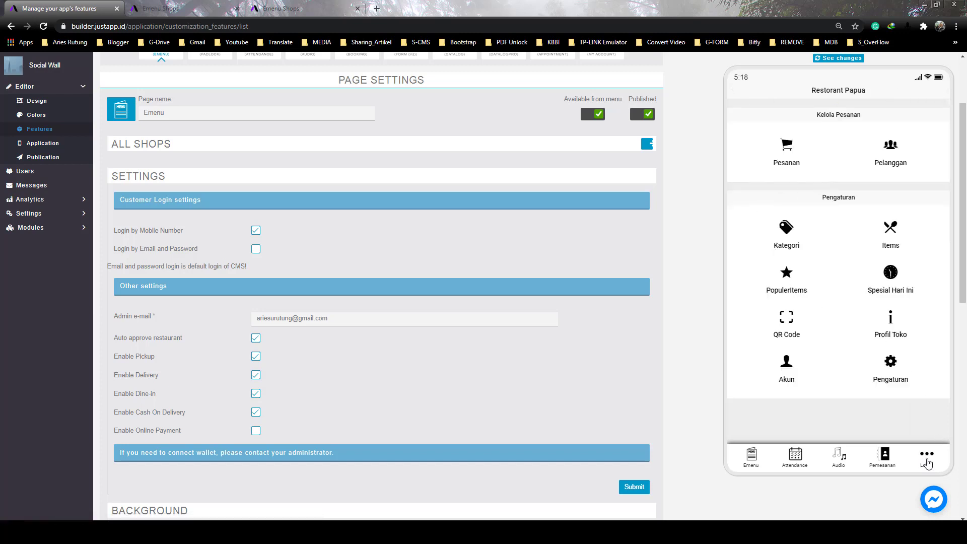
{"action": "left_click", "coordinate": [927, 463]}
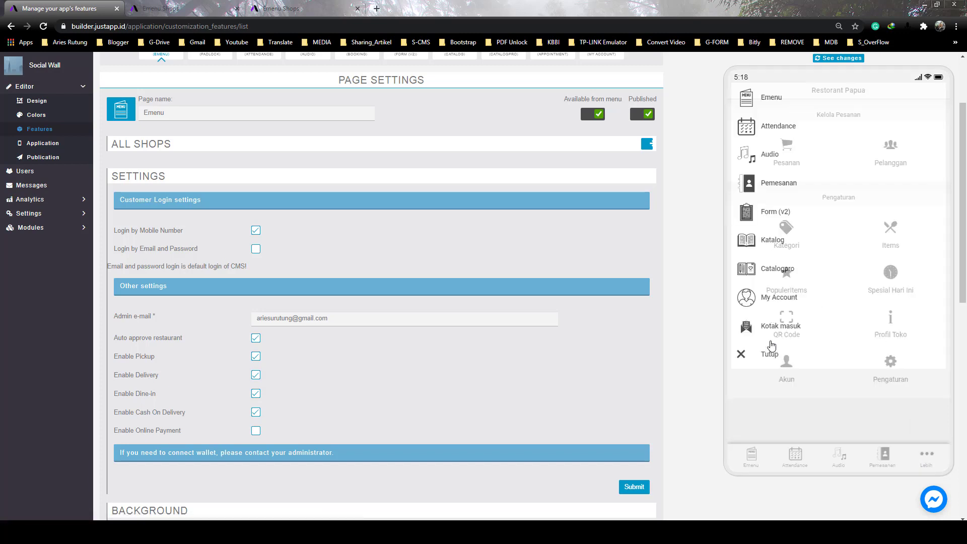
{"action": "left_click", "coordinate": [776, 300]}
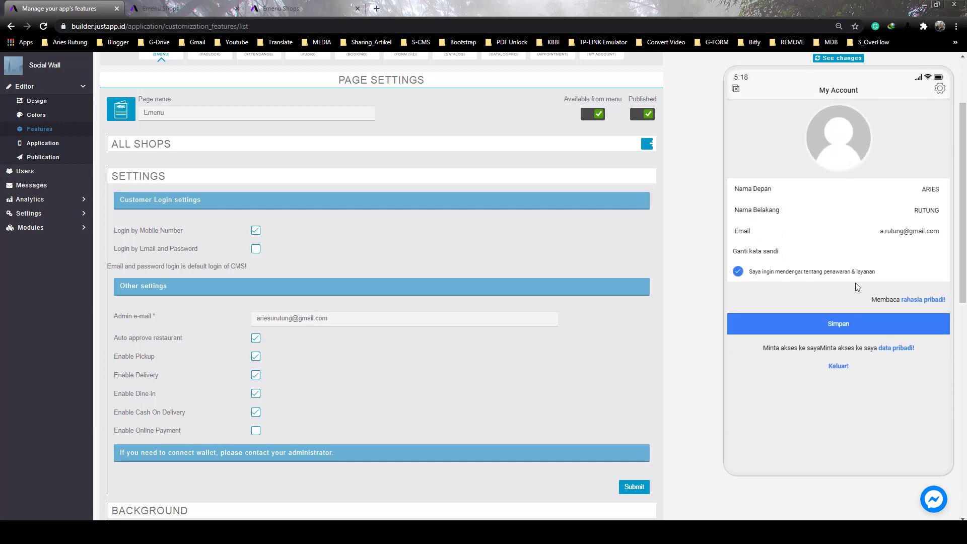
{"action": "left_click", "coordinate": [735, 89]}
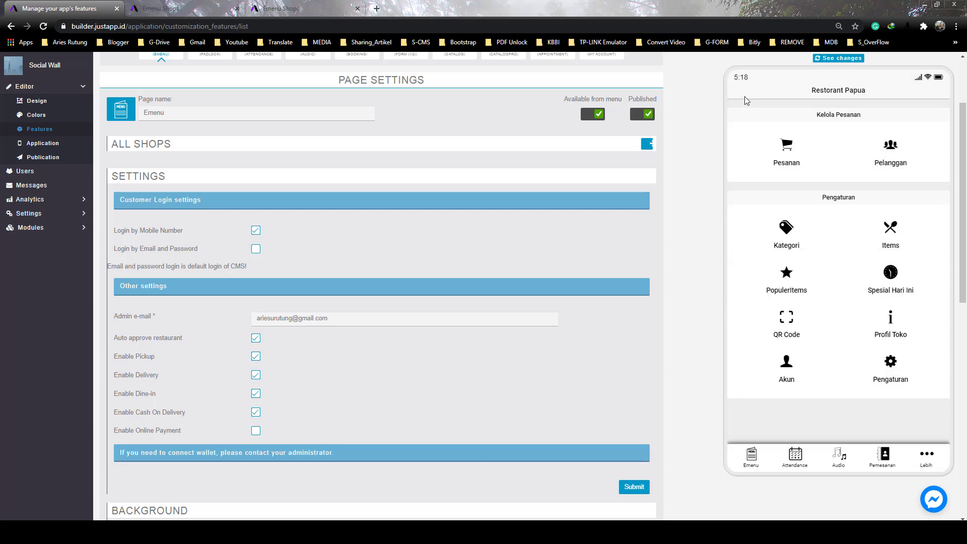
Check the shop's delivery and payment settings in Pengaturan, refreshing the page
{"action": "left_click", "coordinate": [893, 373]}
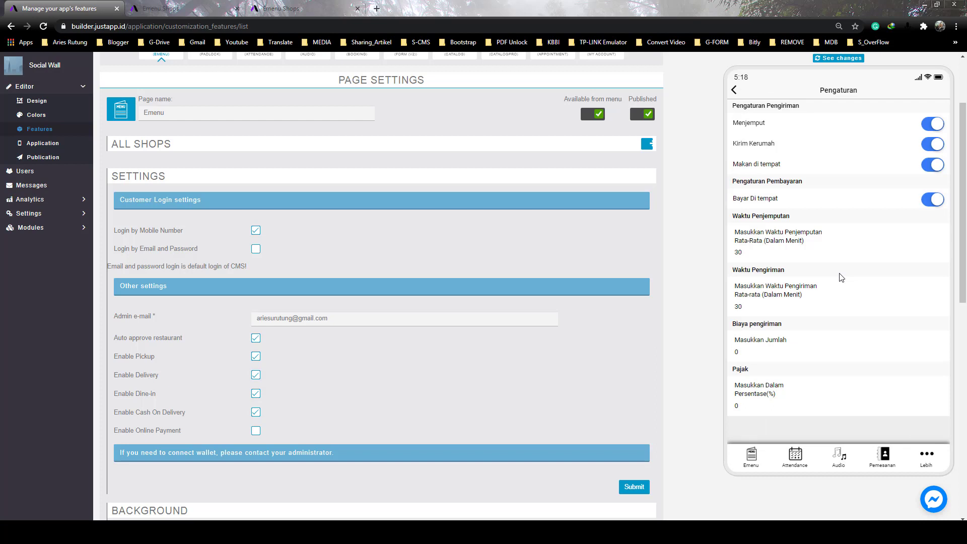
{"action": "left_click_drag", "start_coordinate": [778, 201], "coordinate": [784, 226]}
{"action": "left_click", "coordinate": [734, 90]}
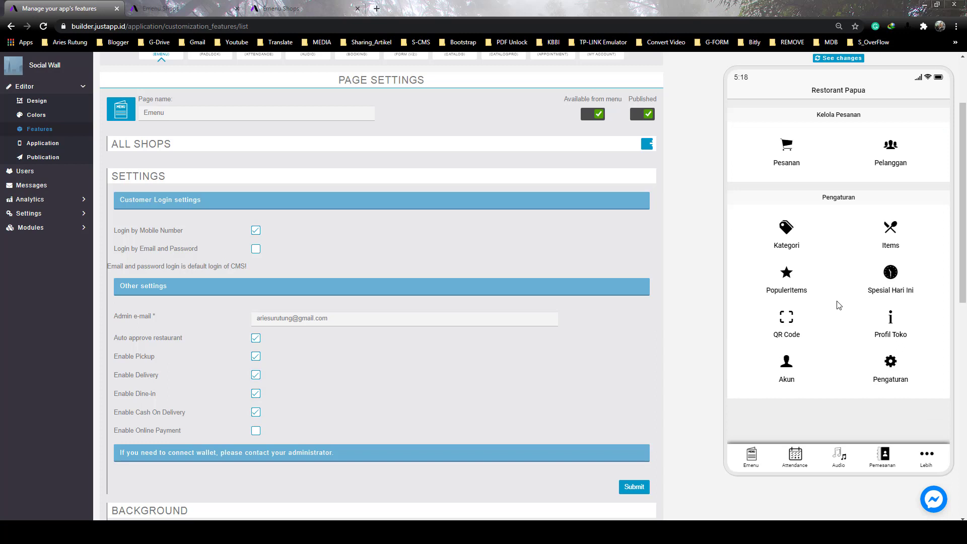
Look at the Pesanan order list, then display the shop's QR code
{"action": "left_click", "coordinate": [787, 168]}
{"action": "scroll", "coordinate": [826, 139], "scroll_direction": "up", "scroll_amount": 2}
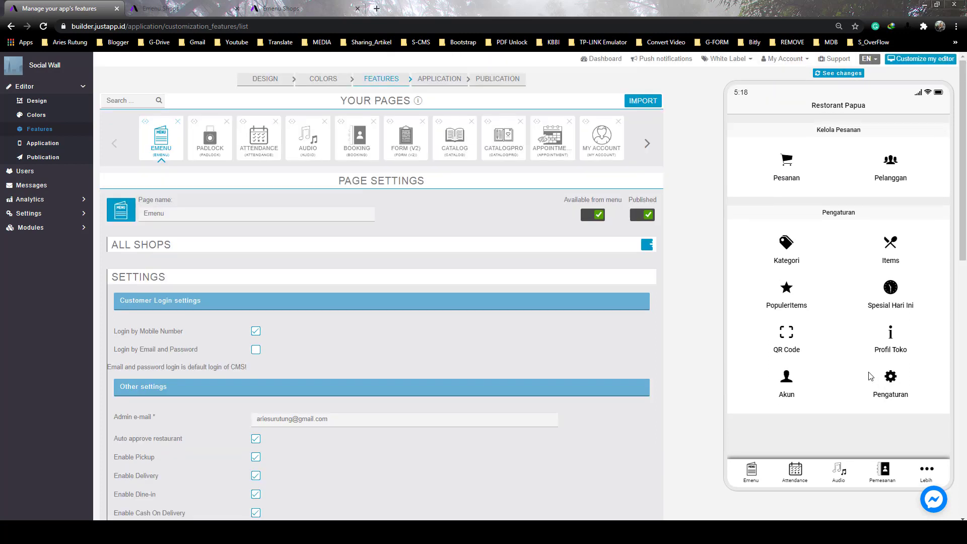
{"action": "left_click", "coordinate": [787, 332]}
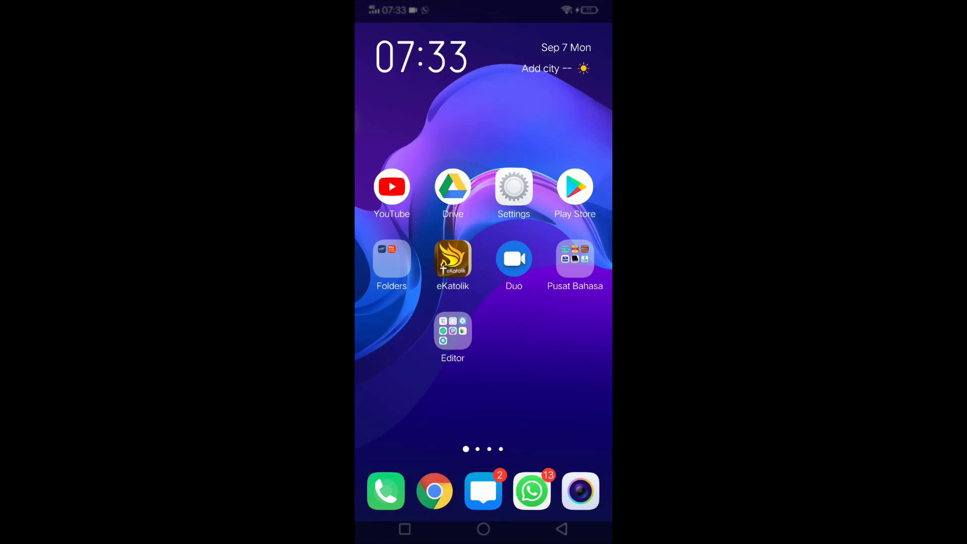
Scan the shop's QR code with QR Scanner from the CCTV_AP folder and browse the website
{"action": "left_click_drag", "start_coordinate": [553, 352], "coordinate": [403, 352]}
{"action": "left_click", "coordinate": [513, 402]}
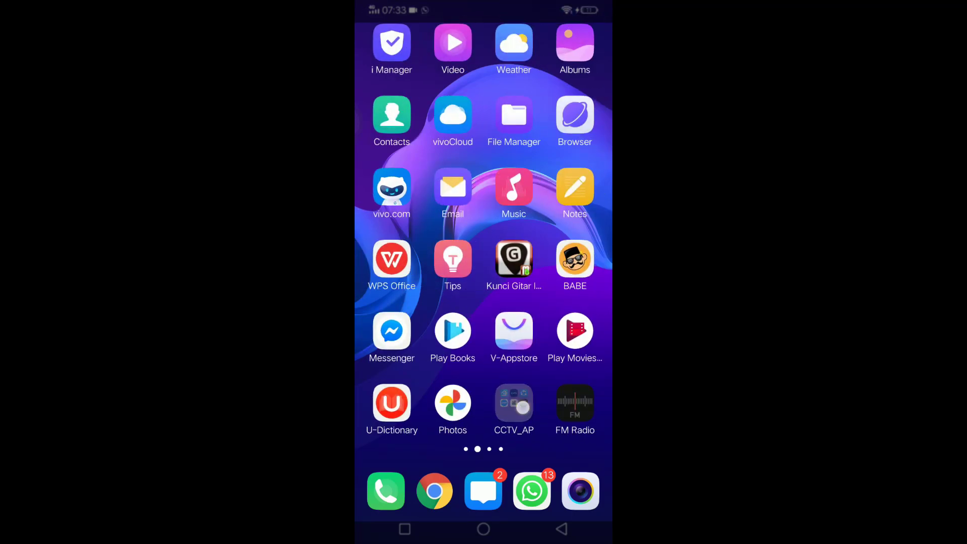
{"action": "left_click", "coordinate": [483, 266]}
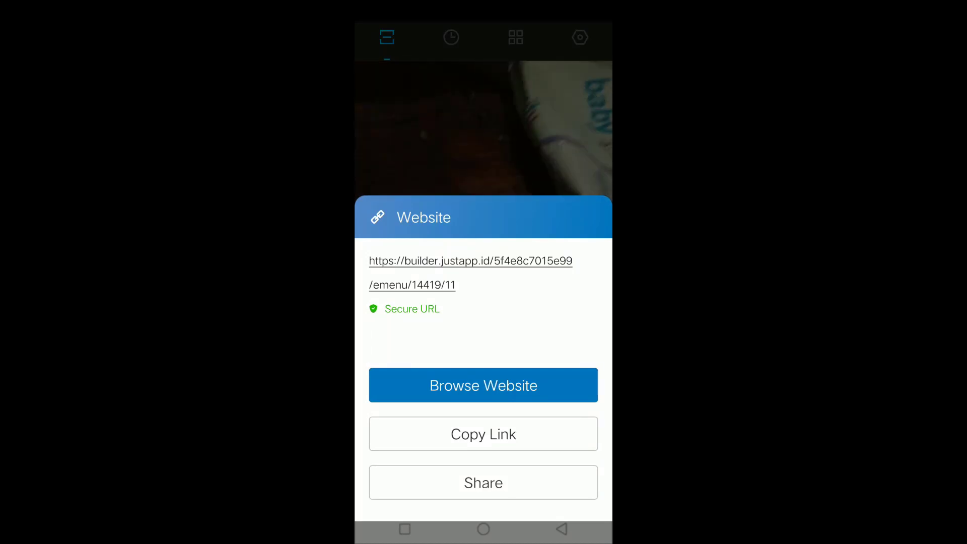
{"action": "left_click", "coordinate": [483, 385]}
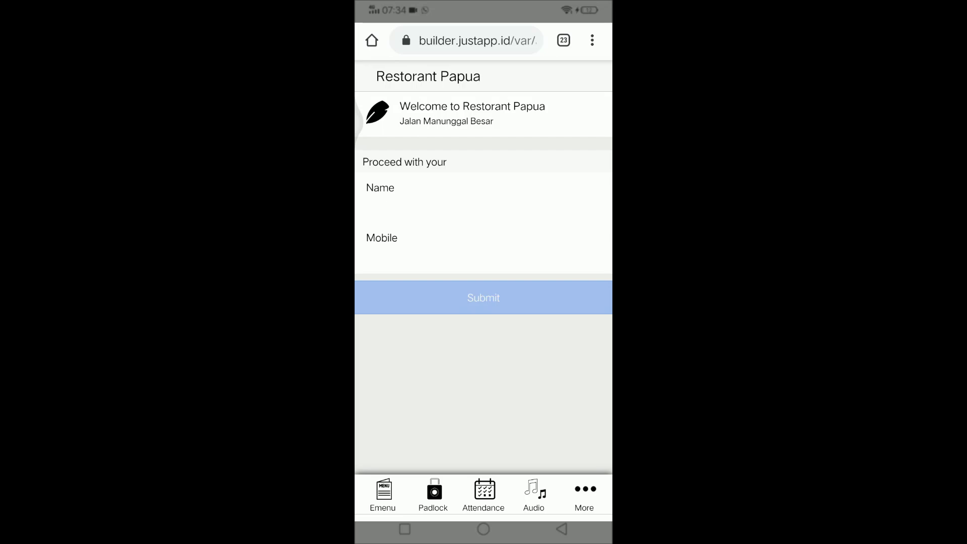
Enter the customer's name and mobile number and submit them to reach the menu
{"action": "left_click", "coordinate": [483, 209]}
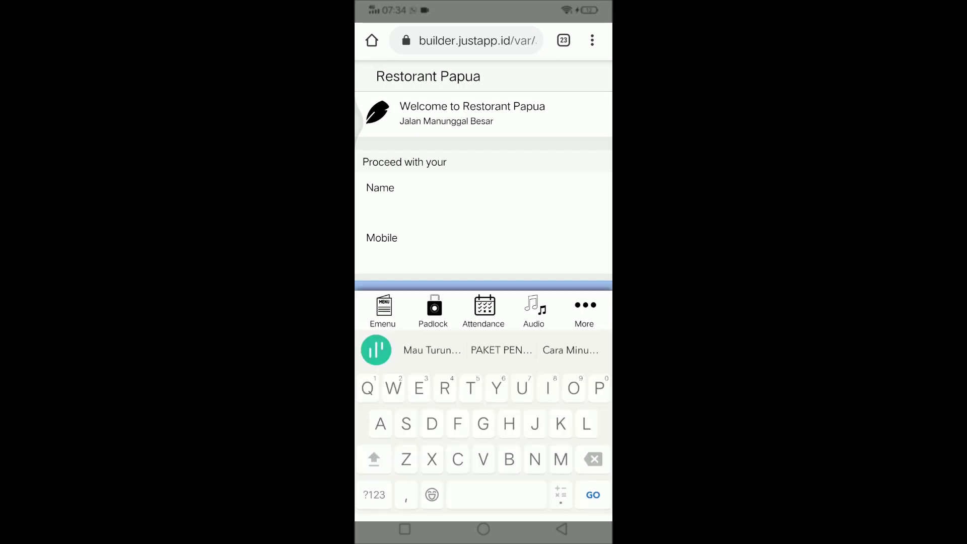
{"action": "type", "text": "Aries"}
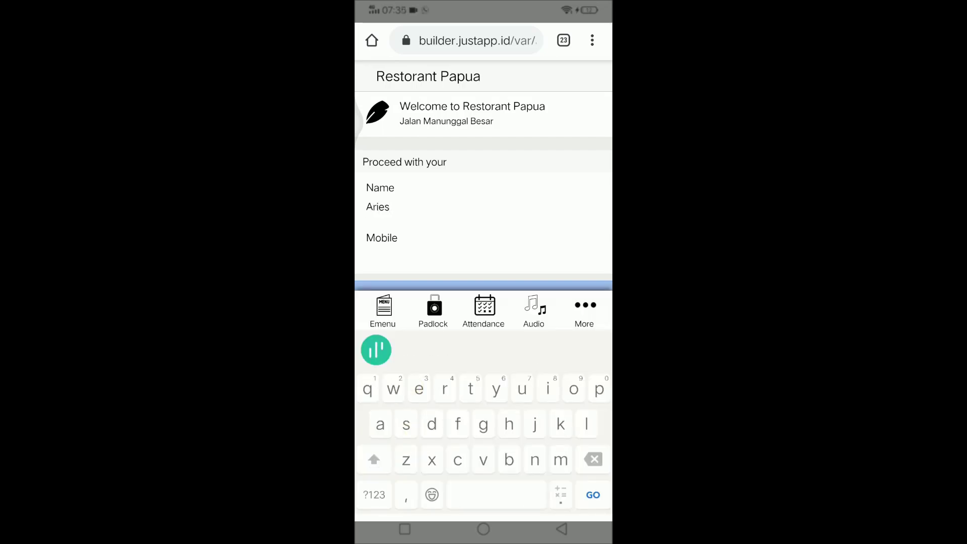
{"action": "left_click", "coordinate": [373, 257]}
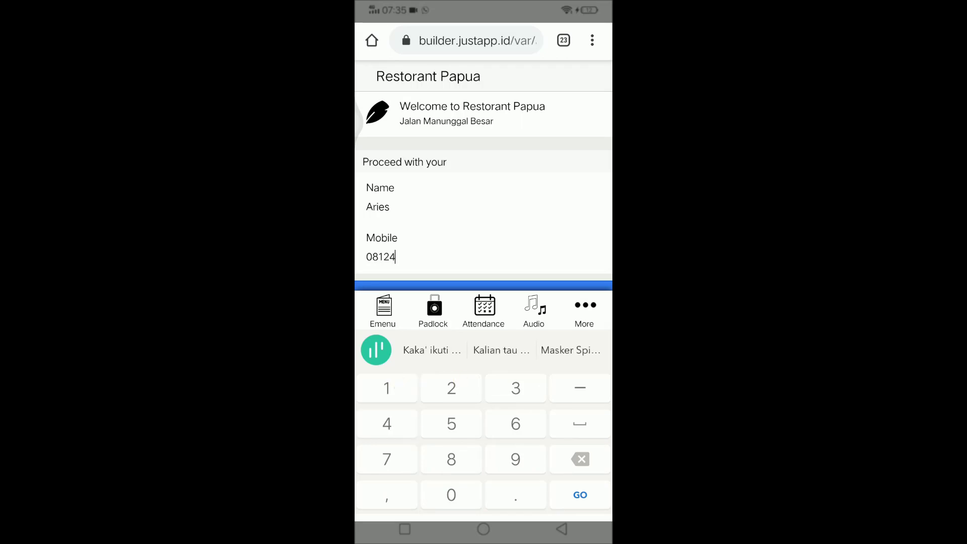
{"action": "scroll", "coordinate": [546, 140], "scroll_direction": "down", "scroll_amount": 1}
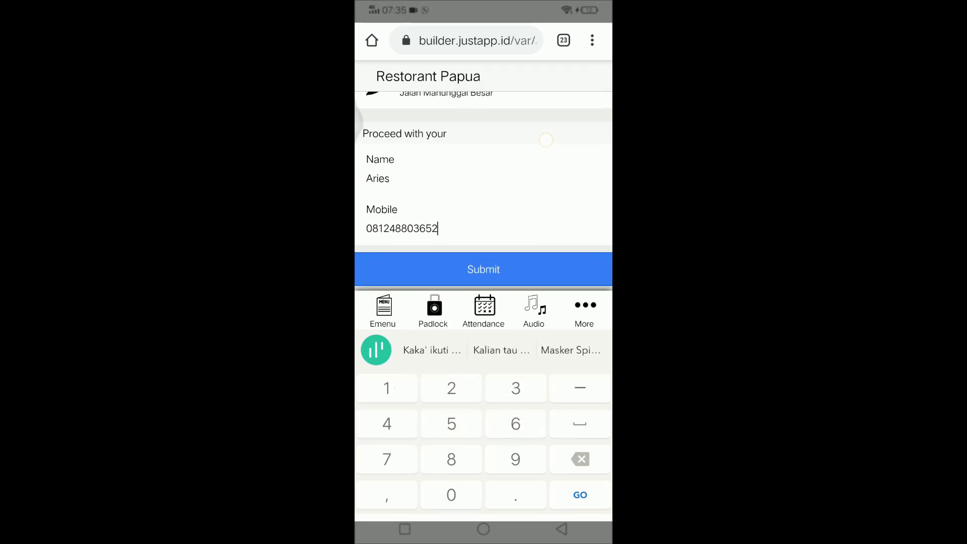
{"action": "key", "text": "Return"}
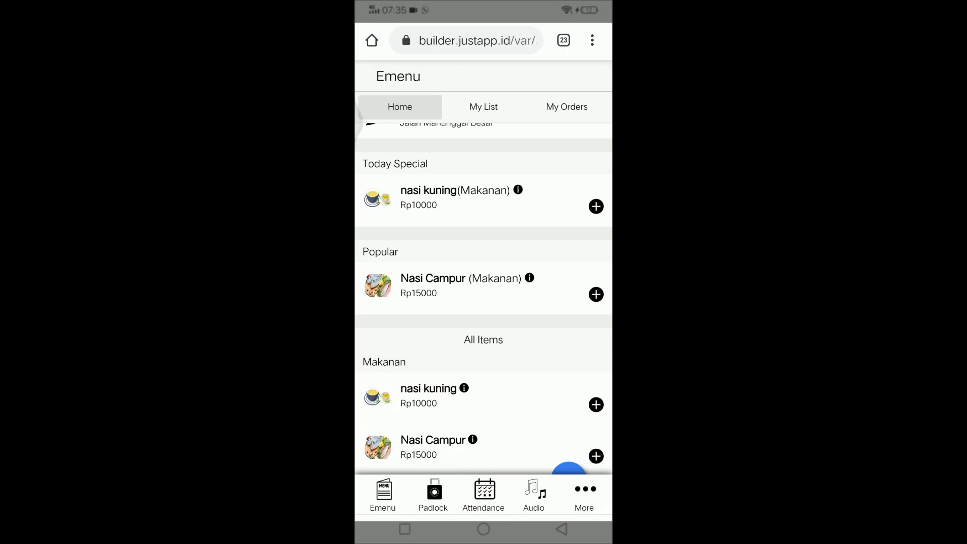
Add two nasi kuning and two Nasi Campur, then review them in My List
{"action": "left_click", "coordinate": [596, 205]}
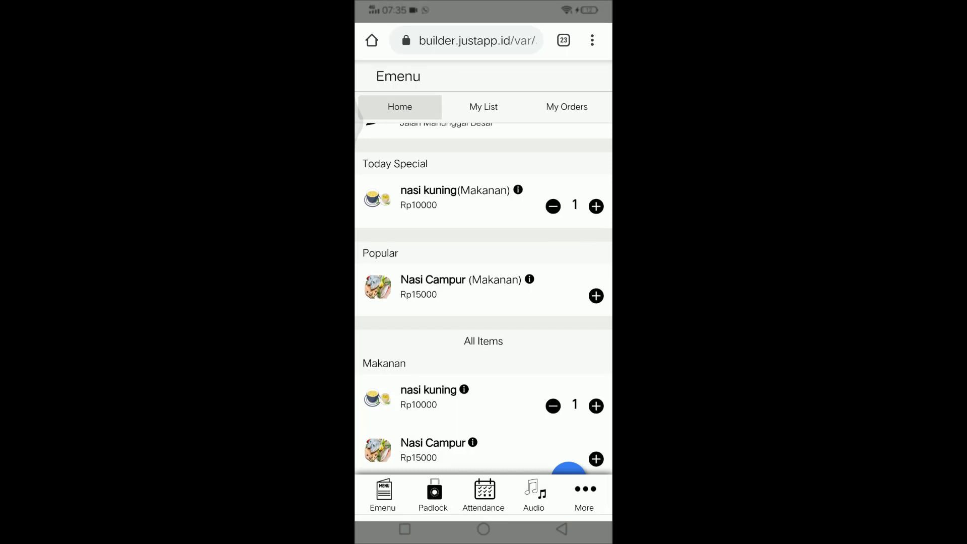
{"action": "left_click", "coordinate": [595, 296]}
{"action": "left_click", "coordinate": [595, 202]}
{"action": "left_click", "coordinate": [595, 291]}
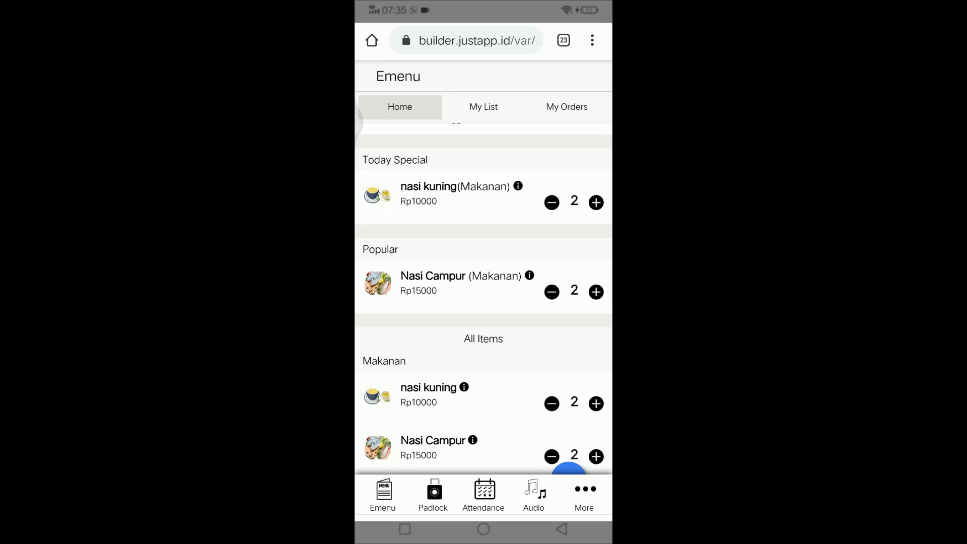
{"action": "scroll", "coordinate": [577, 386], "scroll_direction": "down", "scroll_amount": 1}
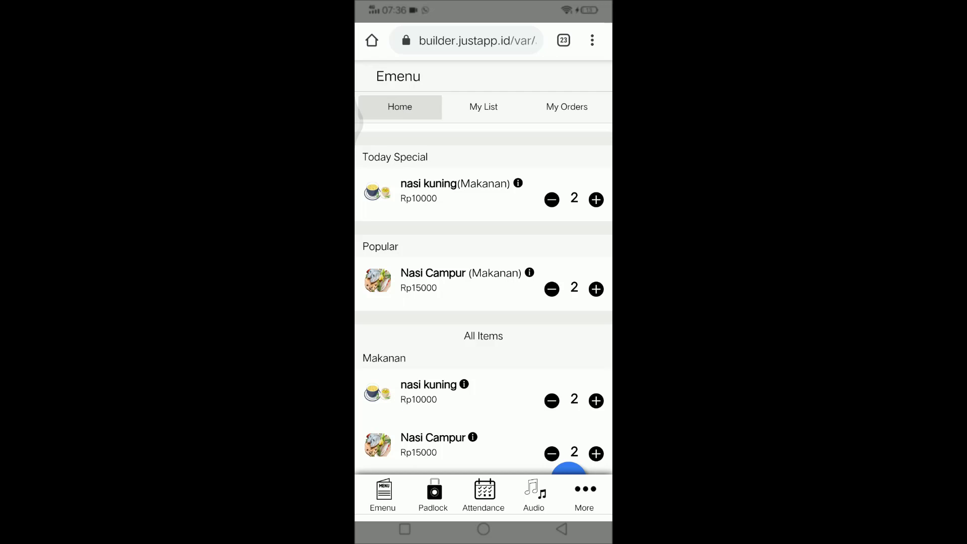
{"action": "left_click", "coordinate": [484, 106]}
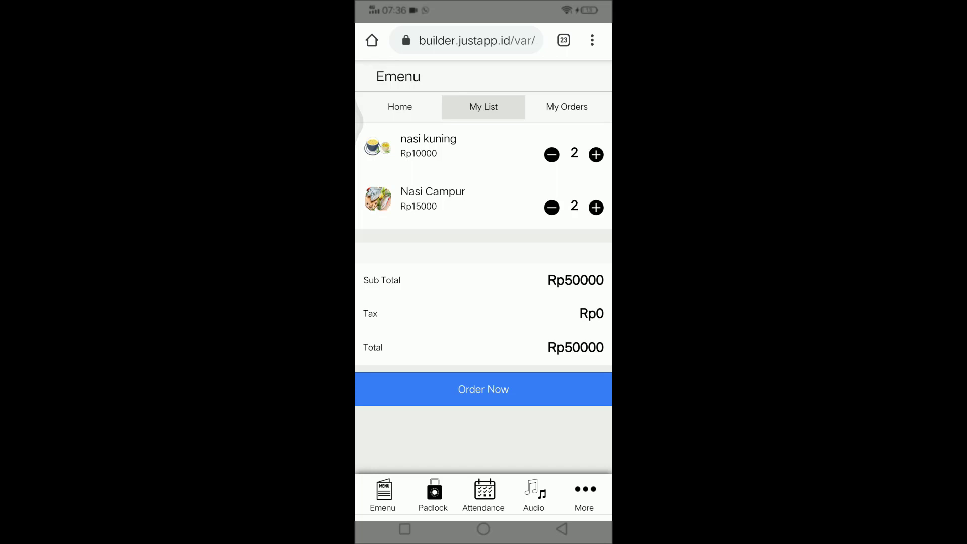
Place the Rp50000 order for Home Deliver and open the pending order's details
{"action": "left_click", "coordinate": [491, 390]}
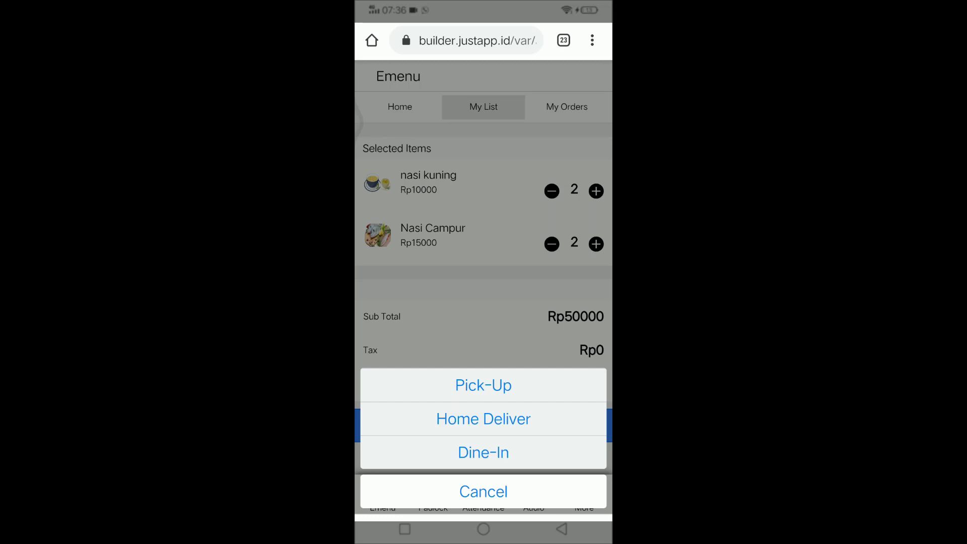
{"action": "left_click", "coordinate": [483, 418]}
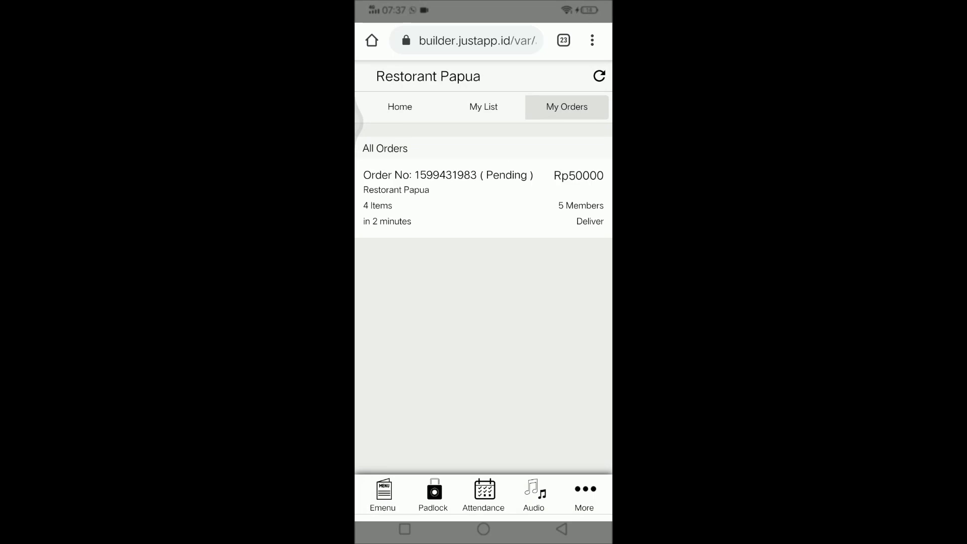
{"action": "left_click", "coordinate": [541, 217]}
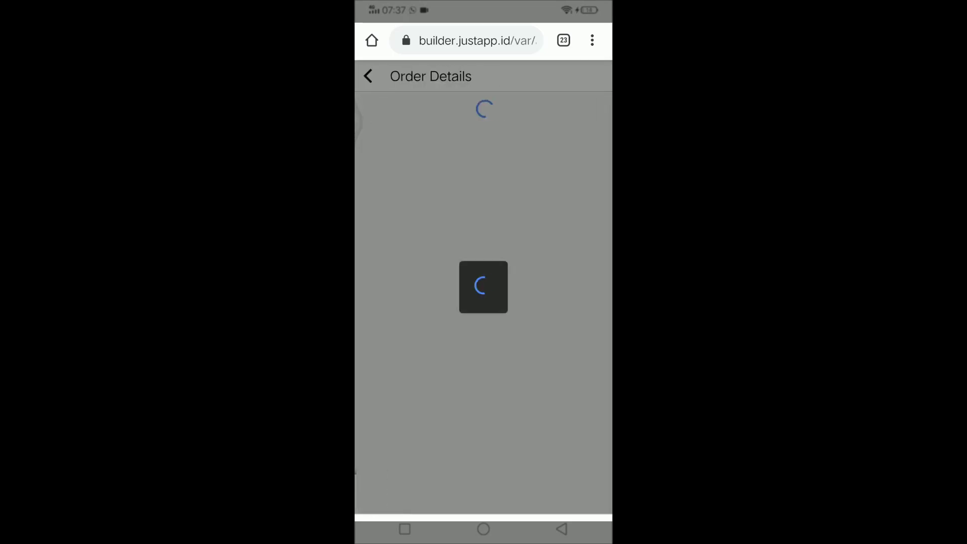
{"action": "scroll", "coordinate": [484, 272], "scroll_direction": "down", "scroll_amount": 3}
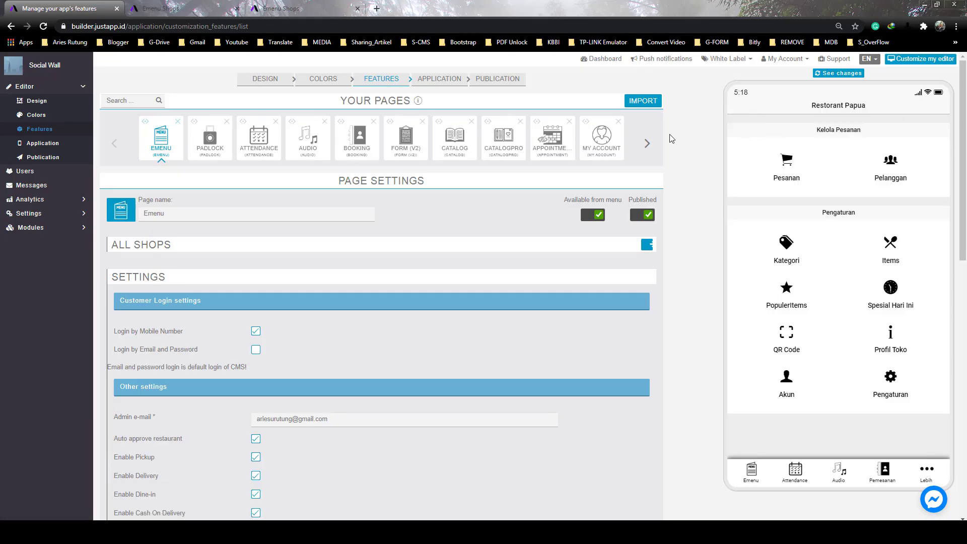
Reload the builder, open the new Rp50000 order under Pesanan and mark it Tandai Di Proses
{"action": "left_click", "coordinate": [44, 28]}
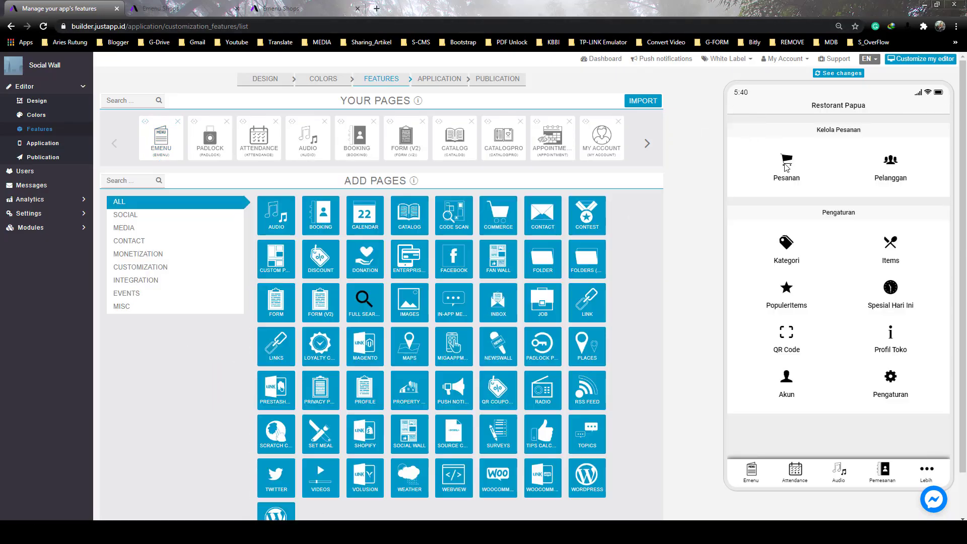
{"action": "left_click", "coordinate": [786, 166]}
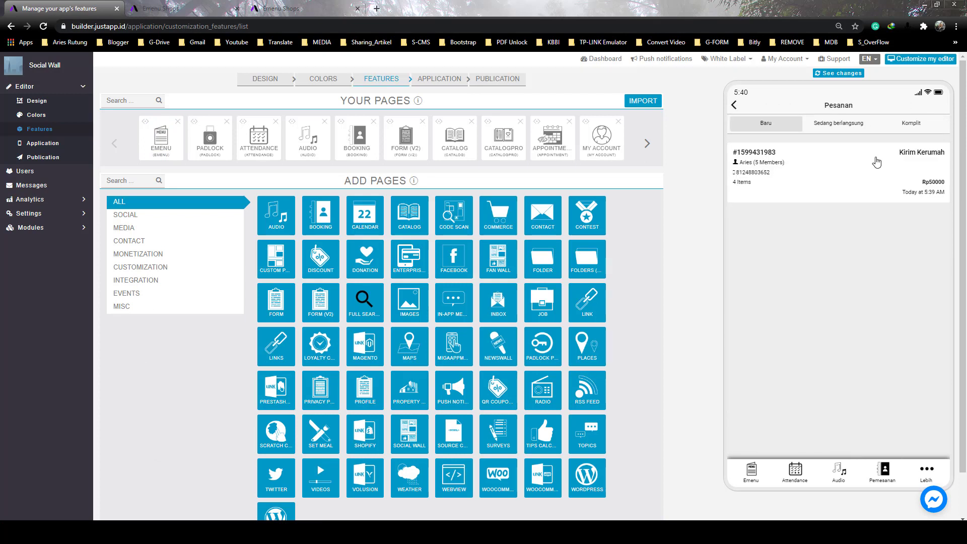
{"action": "left_click", "coordinate": [837, 174]}
{"action": "scroll", "coordinate": [814, 255], "scroll_direction": "down", "scroll_amount": 2}
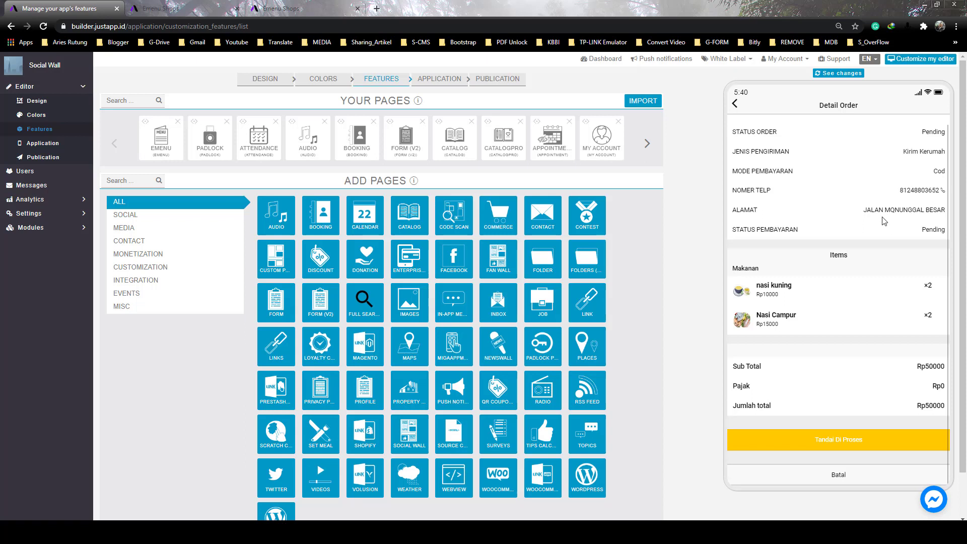
{"action": "scroll", "coordinate": [904, 216], "scroll_direction": "down", "scroll_amount": 1}
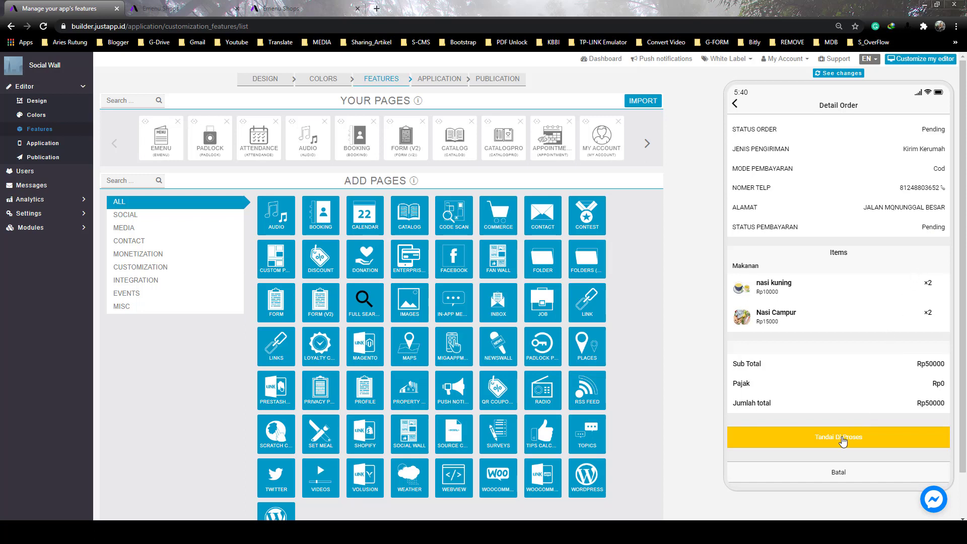
{"action": "left_click", "coordinate": [860, 439]}
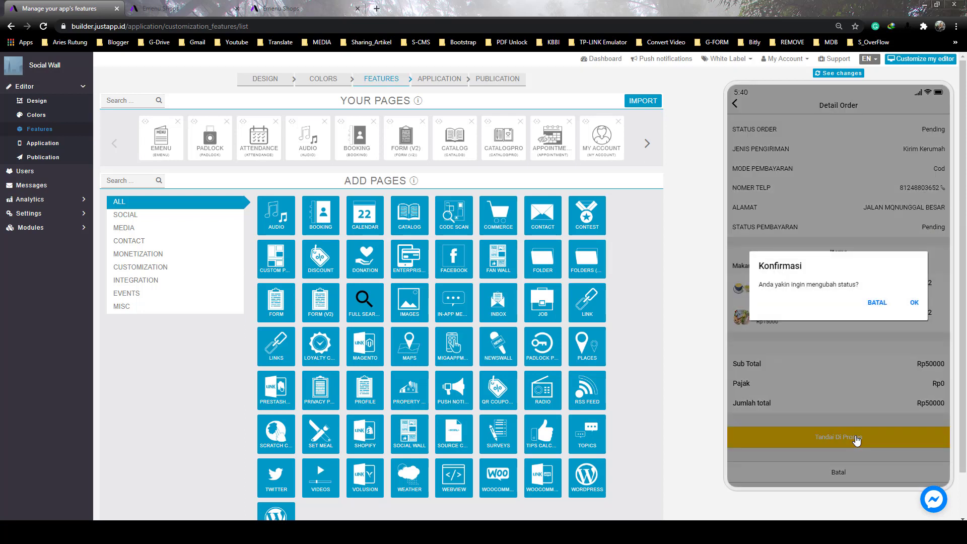
{"action": "left_click", "coordinate": [912, 303]}
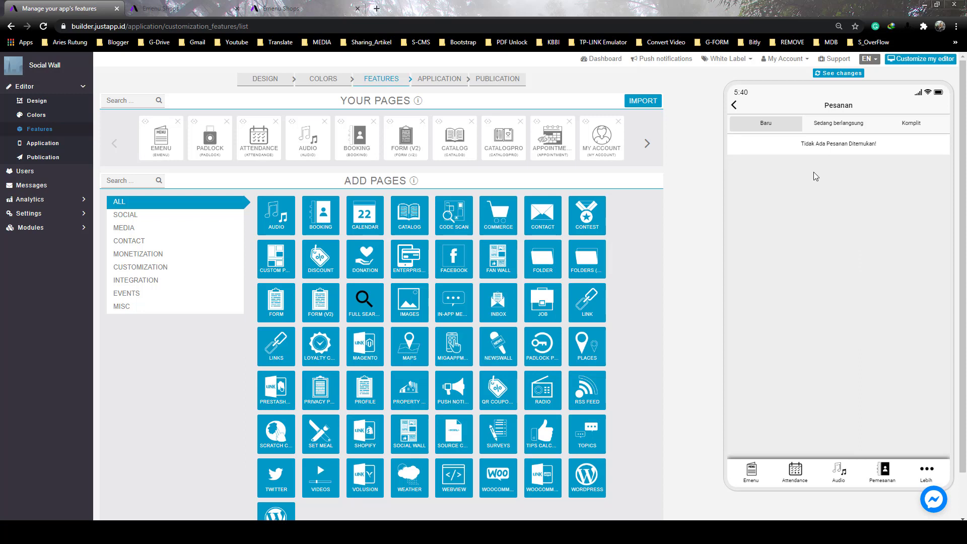
Open the order under Sedang berlangsung and mark it Tandai Selesai
{"action": "left_click", "coordinate": [828, 127]}
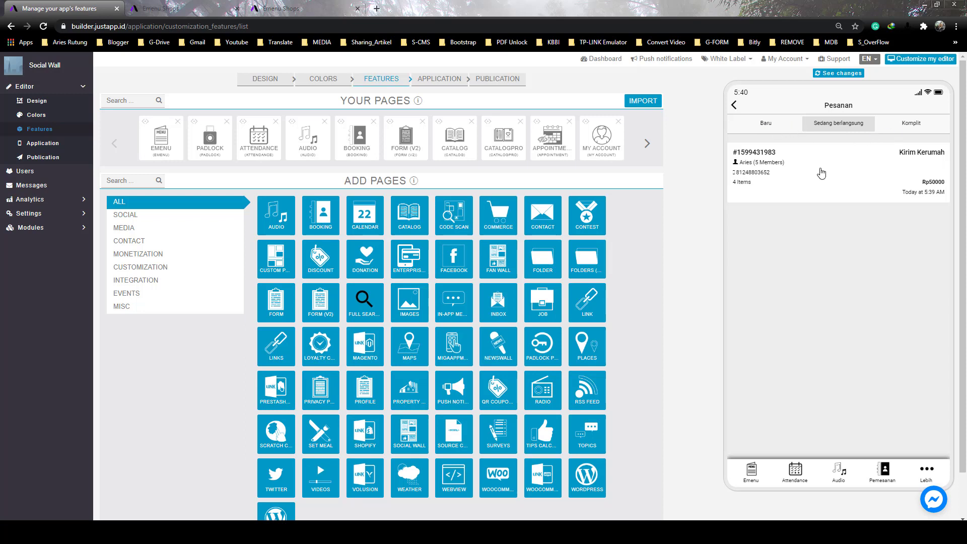
{"action": "left_click", "coordinate": [821, 172]}
{"action": "scroll", "coordinate": [891, 396], "scroll_direction": "down", "scroll_amount": 3}
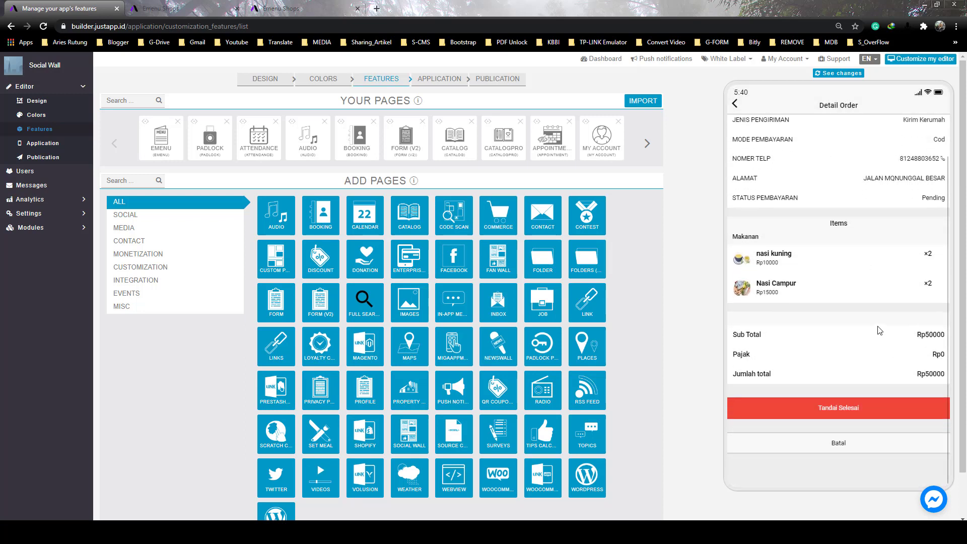
{"action": "scroll", "coordinate": [869, 307], "scroll_direction": "up", "scroll_amount": 2}
{"action": "scroll", "coordinate": [859, 363], "scroll_direction": "down", "scroll_amount": 2}
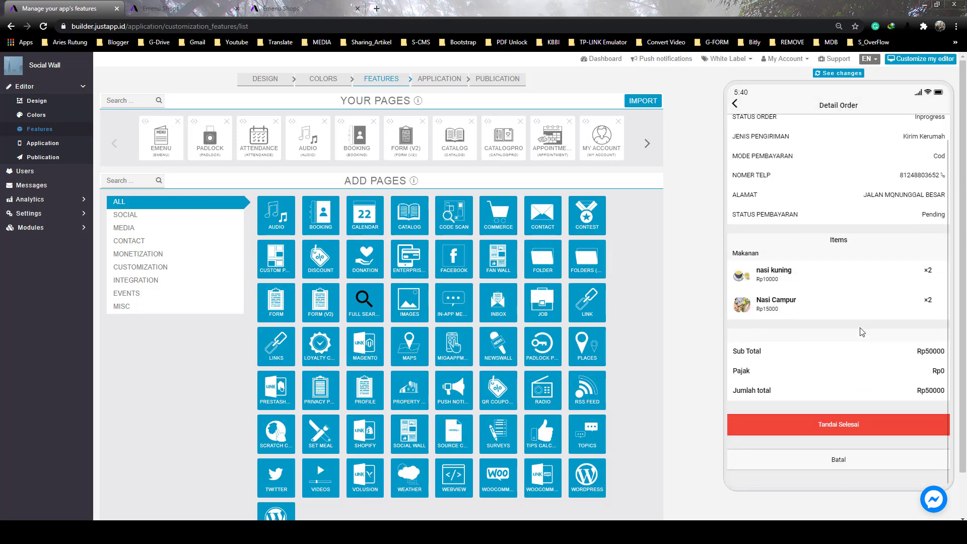
{"action": "left_click", "coordinate": [853, 442]}
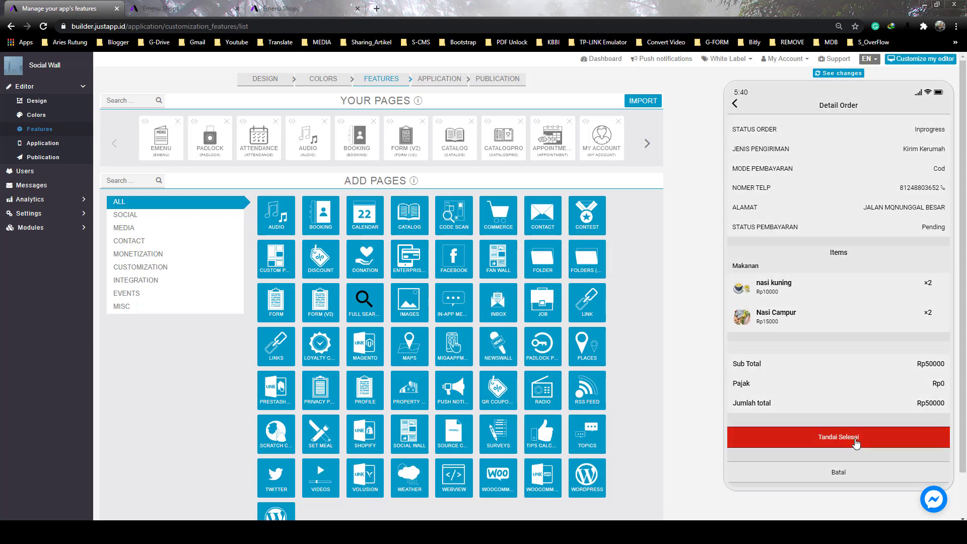
{"action": "left_click", "coordinate": [911, 302]}
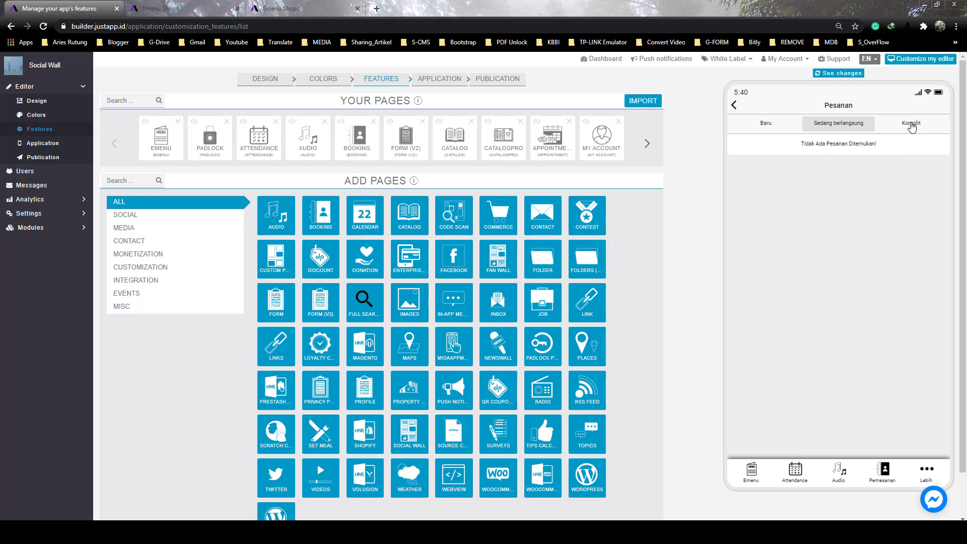
Verify the order under Komplit, then view the Pelanggan customer list
{"action": "left_click", "coordinate": [911, 127]}
{"action": "left_click", "coordinate": [840, 145]}
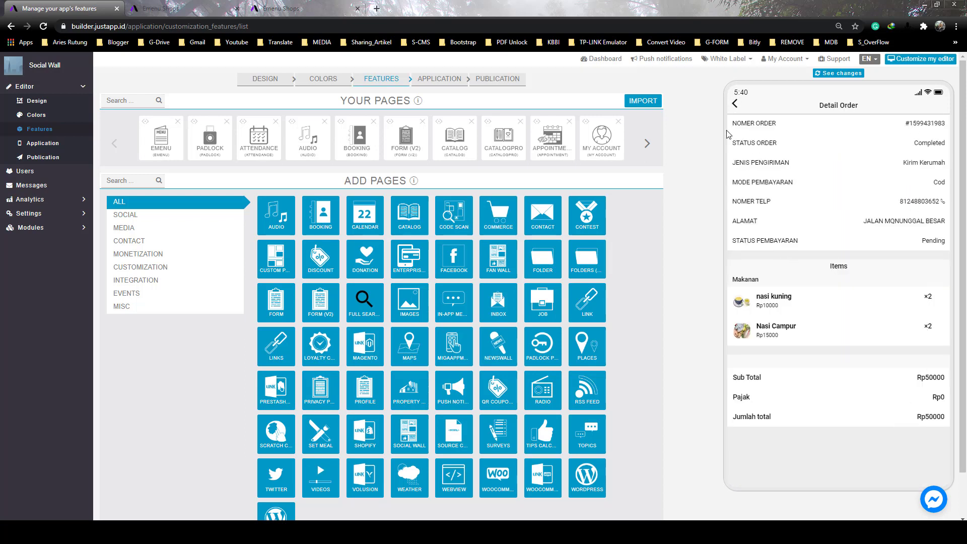
{"action": "left_click", "coordinate": [735, 104]}
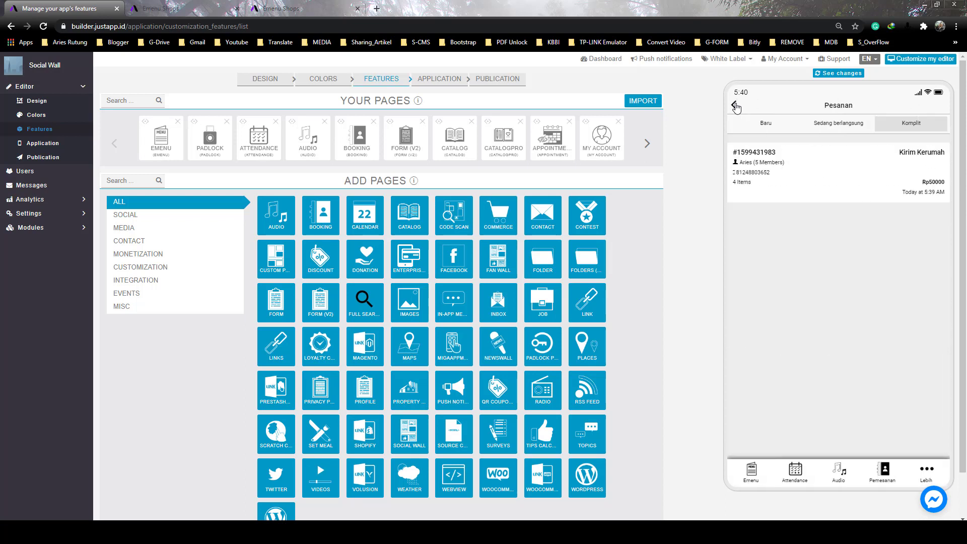
{"action": "left_click", "coordinate": [735, 105]}
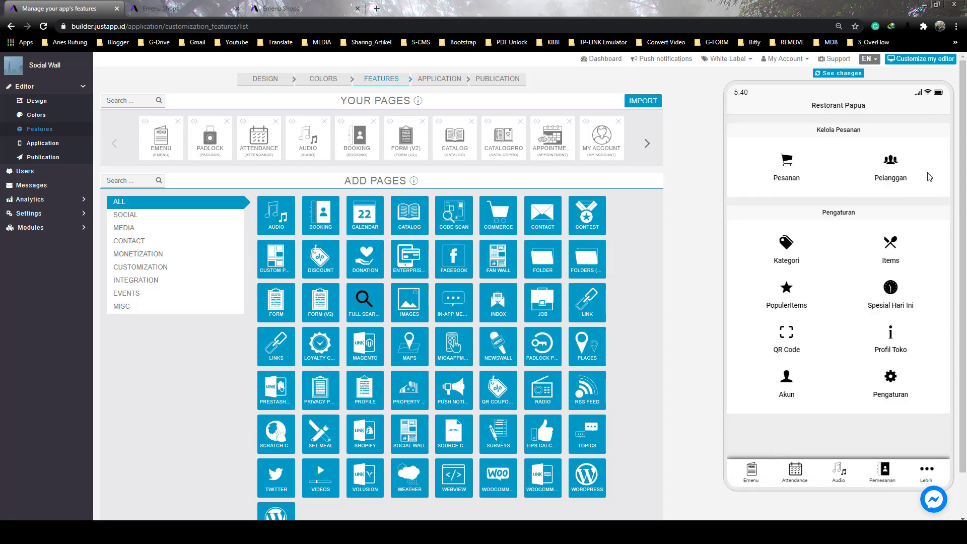
{"action": "left_click", "coordinate": [890, 166]}
{"action": "left_click", "coordinate": [940, 132]}
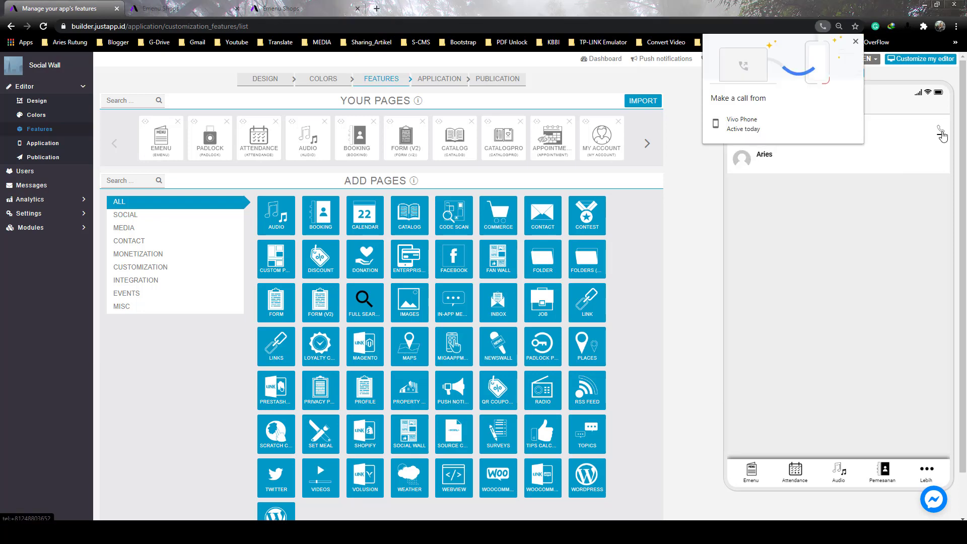
{"action": "left_click", "coordinate": [912, 140]}
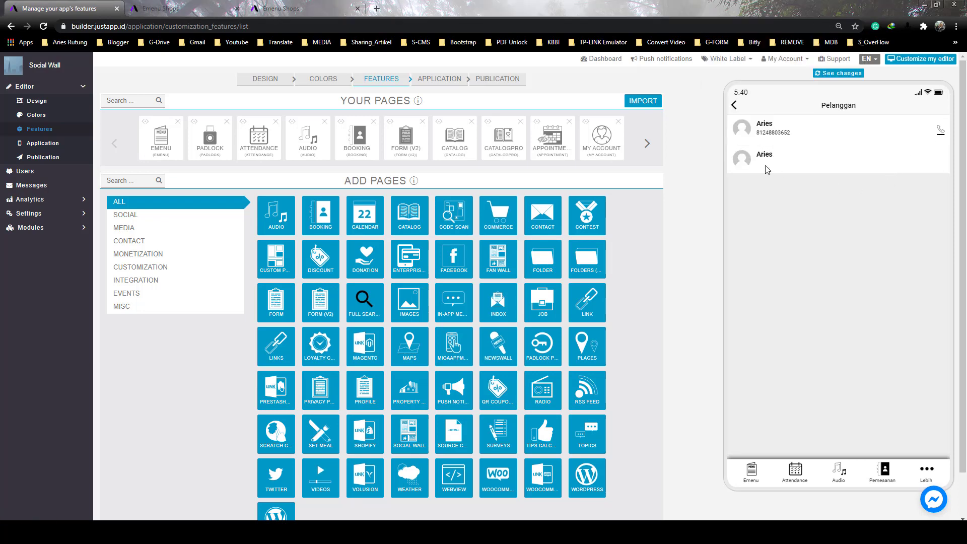